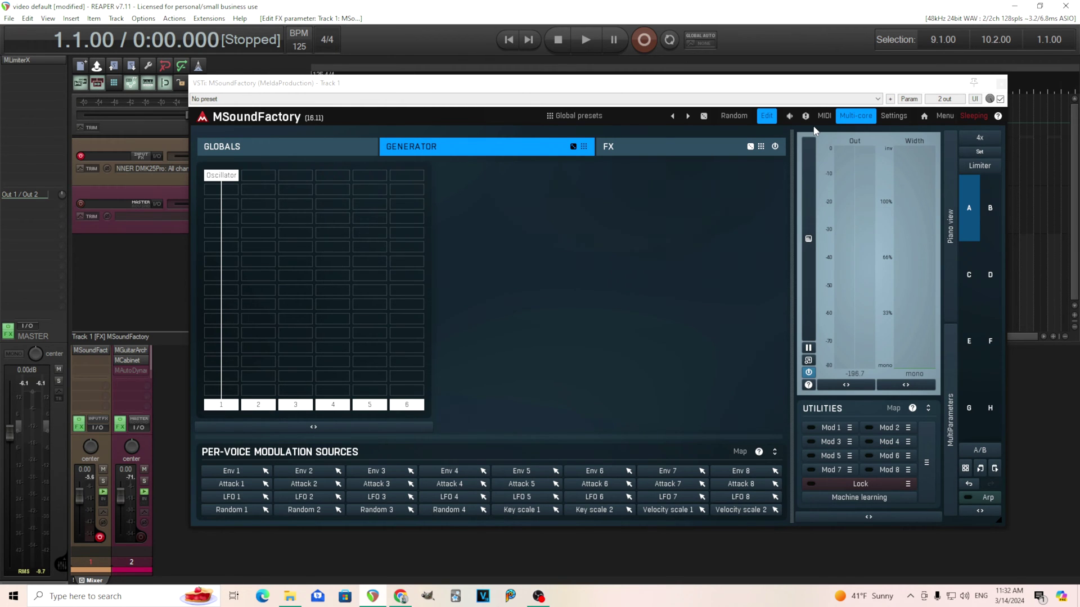
- Open oscillator 1's saw settings, glance at the Charmverb effects page, then return to Generator
{"action": "left_click", "coordinate": [222, 177]}
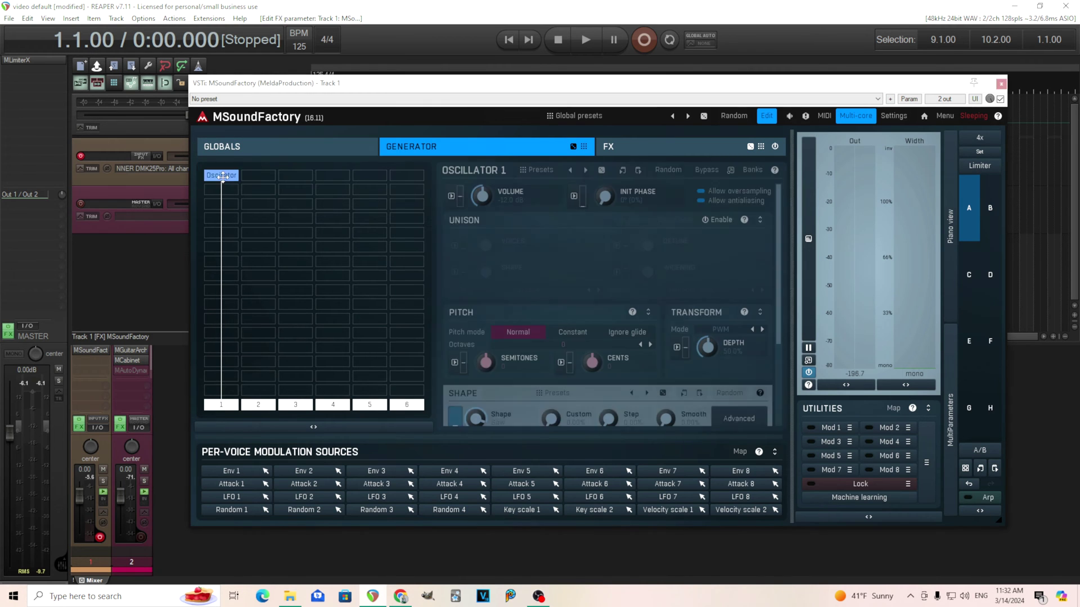
{"action": "scroll", "coordinate": [779, 325], "scroll_direction": "down", "scroll_amount": 3}
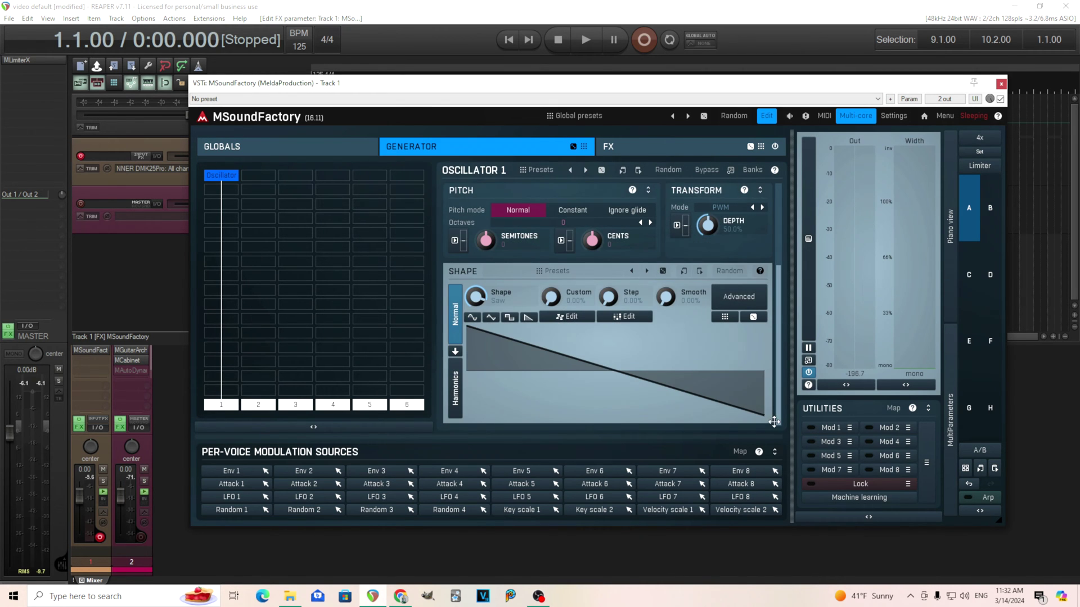
{"action": "left_click", "coordinate": [685, 151]}
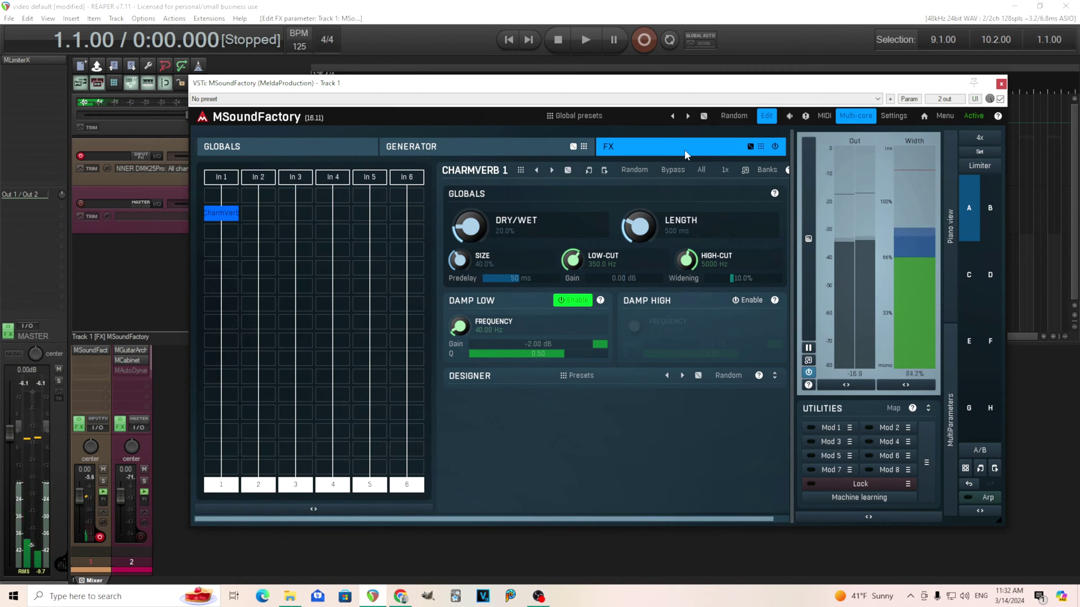
{"action": "left_click", "coordinate": [466, 147]}
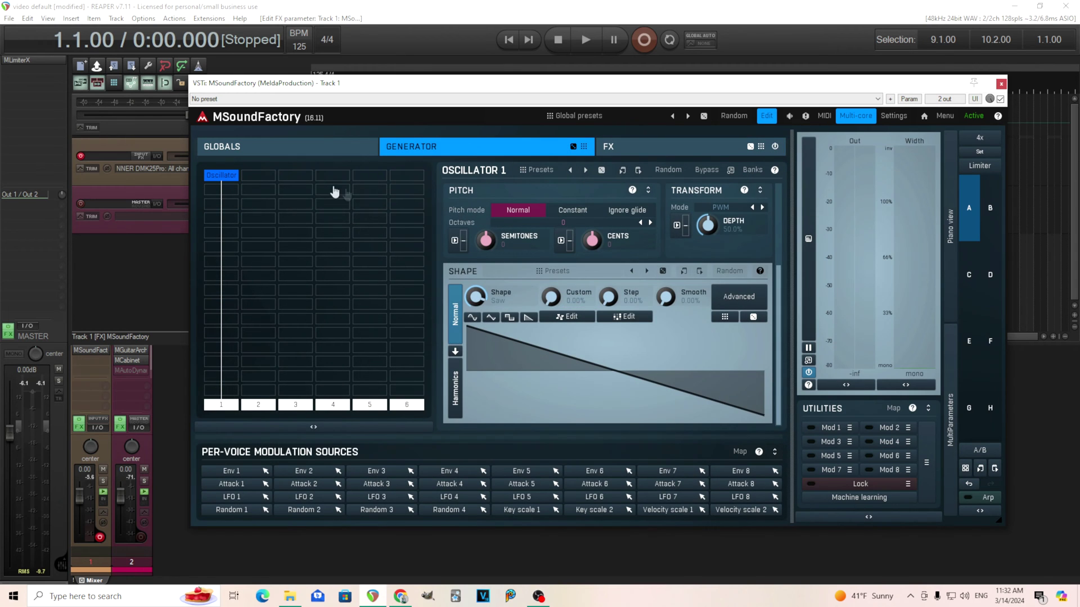
- Add an OscillatorSync generator, set Semitones to about +12.57, and open its Semitones modulation settings
{"action": "double_click", "coordinate": [223, 224]}
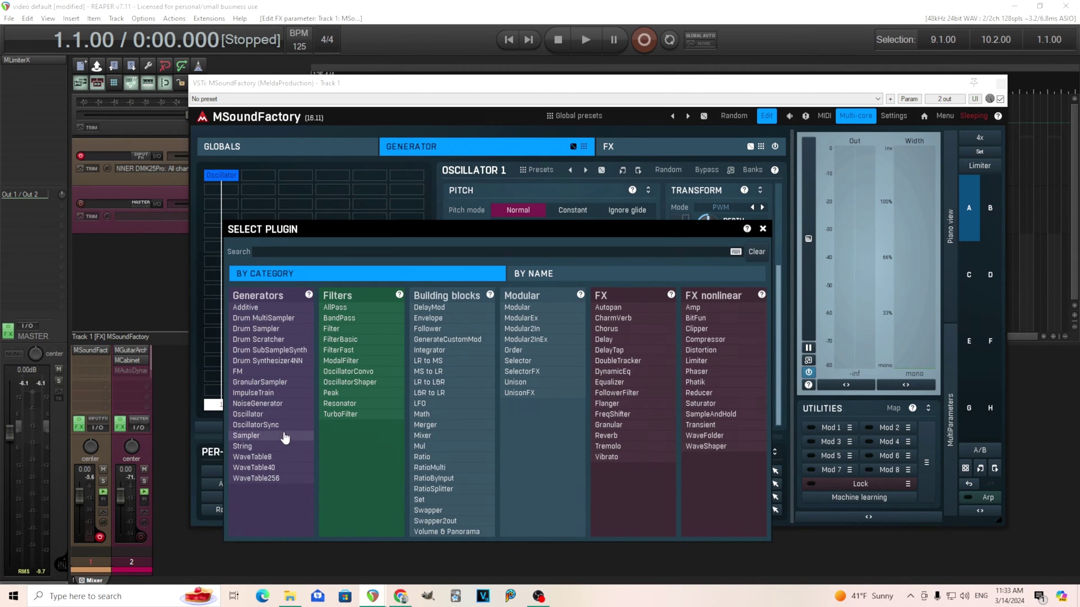
{"action": "left_click", "coordinate": [256, 425]}
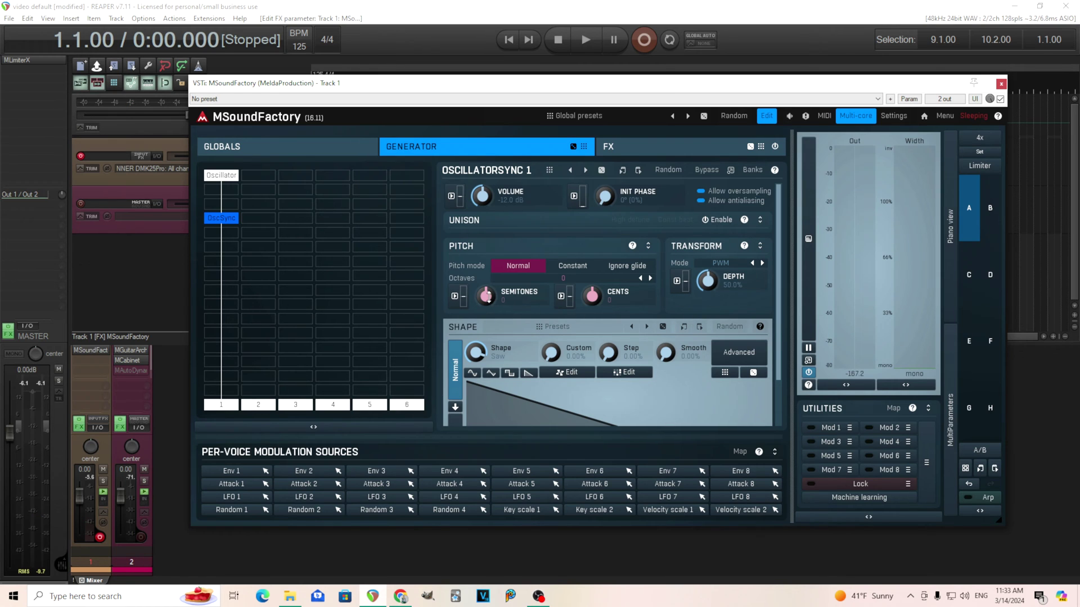
{"action": "left_click_drag", "start_coordinate": [487, 297], "coordinate": [487, 264]}
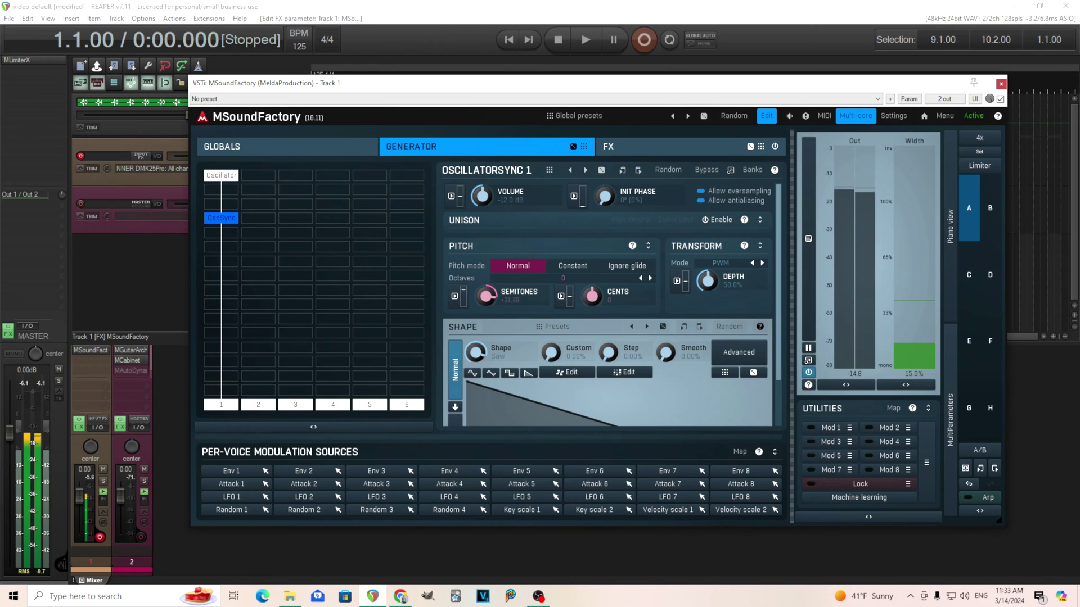
{"action": "left_click_drag", "start_coordinate": [487, 264], "coordinate": [487, 288]}
{"action": "left_click", "coordinate": [455, 296]}
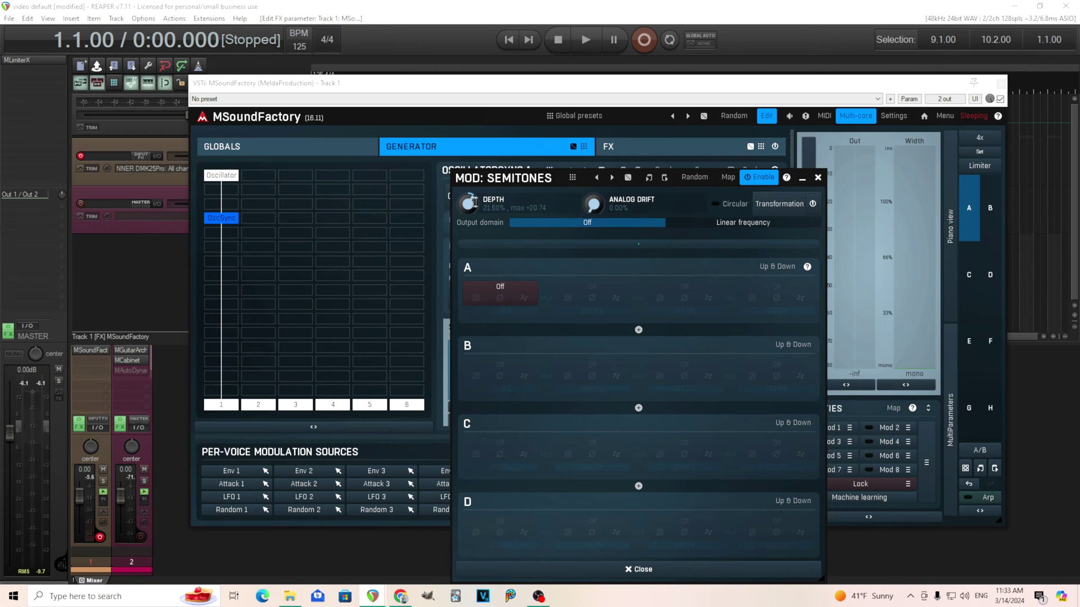
- Set the Semitones modulation depth to 25% (max +24)
{"action": "double_click", "coordinate": [472, 201]}
{"action": "type", "text": "25"}
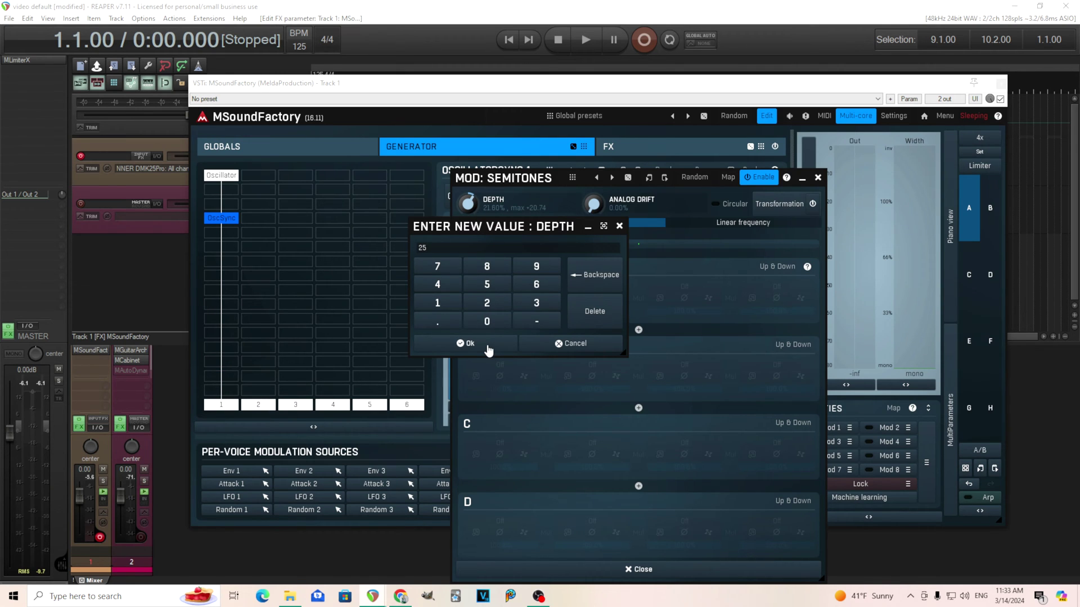
{"action": "left_click", "coordinate": [487, 349]}
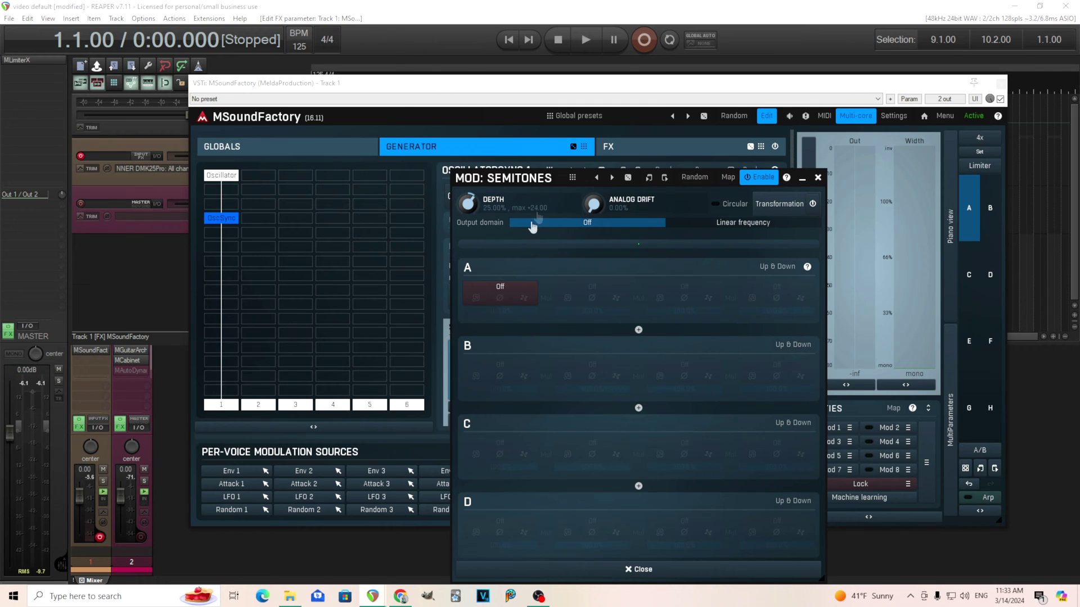
- Assign LFO 1 as the modulation source in slot A and open its settings
{"action": "left_click", "coordinate": [489, 289]}
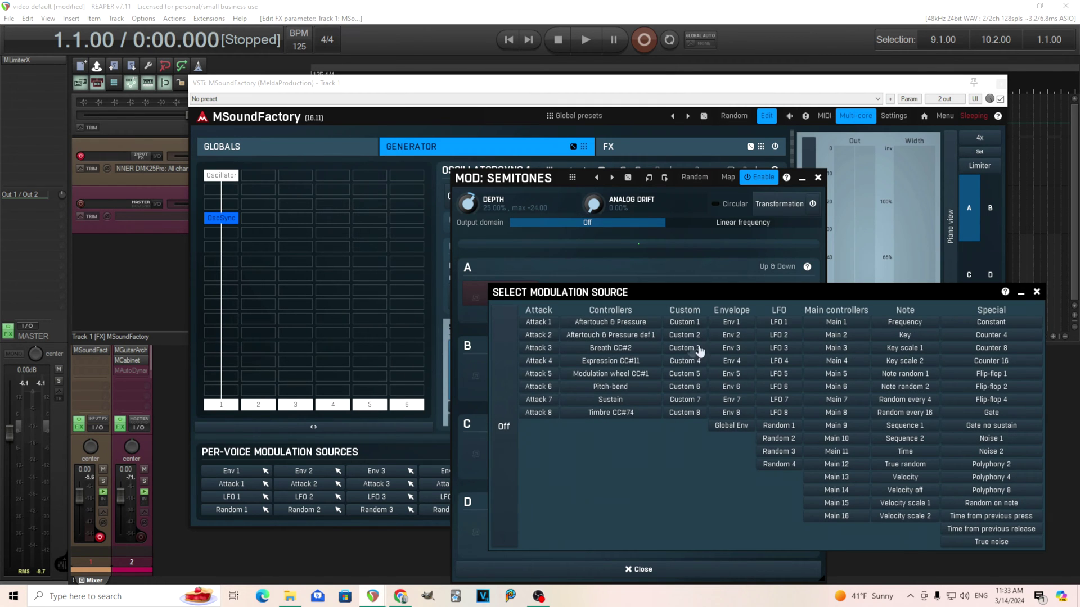
{"action": "left_click", "coordinate": [778, 322]}
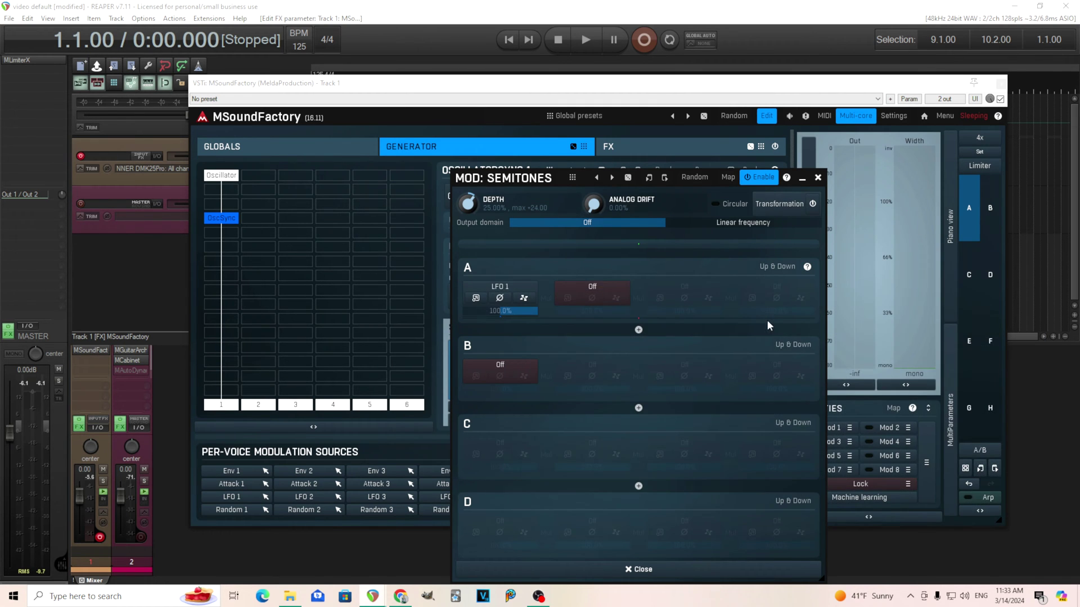
{"action": "left_click", "coordinate": [498, 293]}
{"action": "left_click", "coordinate": [475, 298]}
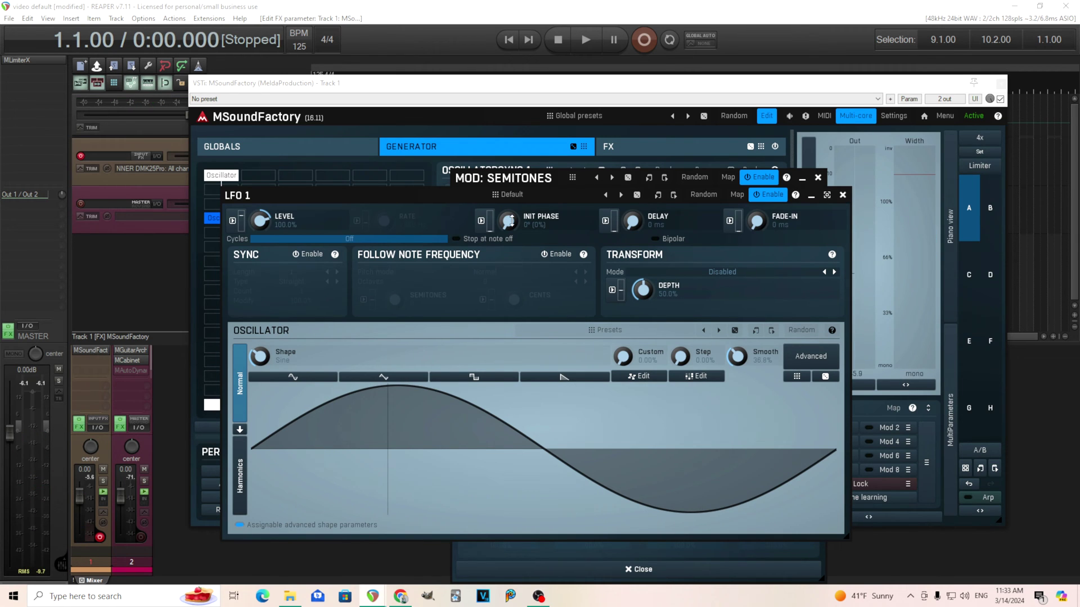
- Set LFO 1's Init Phase to Random and enable Follow Note Frequency
{"action": "left_click_drag", "start_coordinate": [511, 221], "coordinate": [511, 168]}
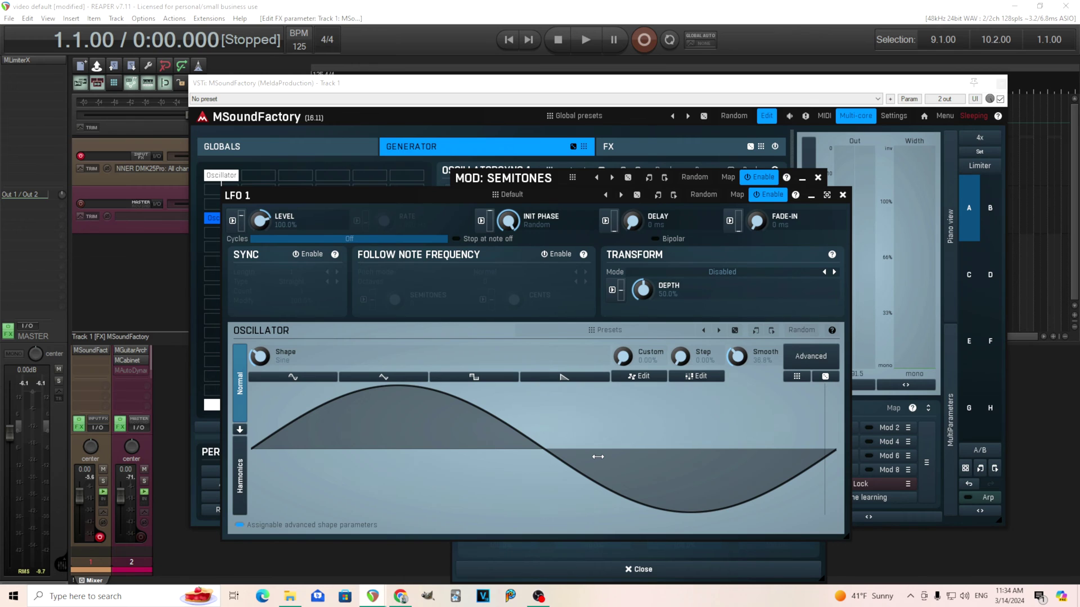
{"action": "left_click", "coordinate": [568, 260]}
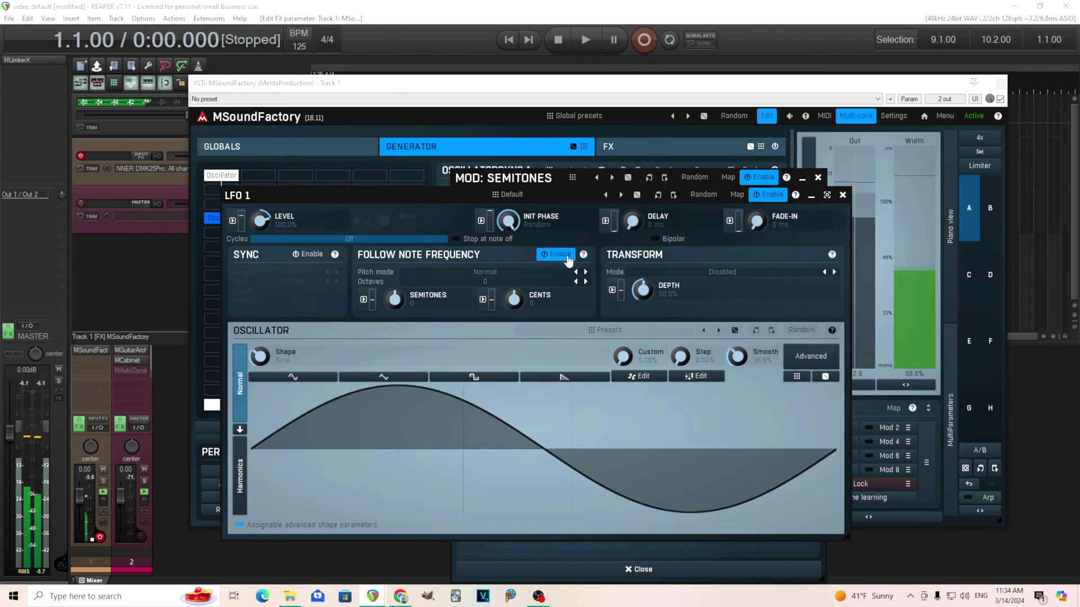
{"action": "left_click", "coordinate": [842, 194]}
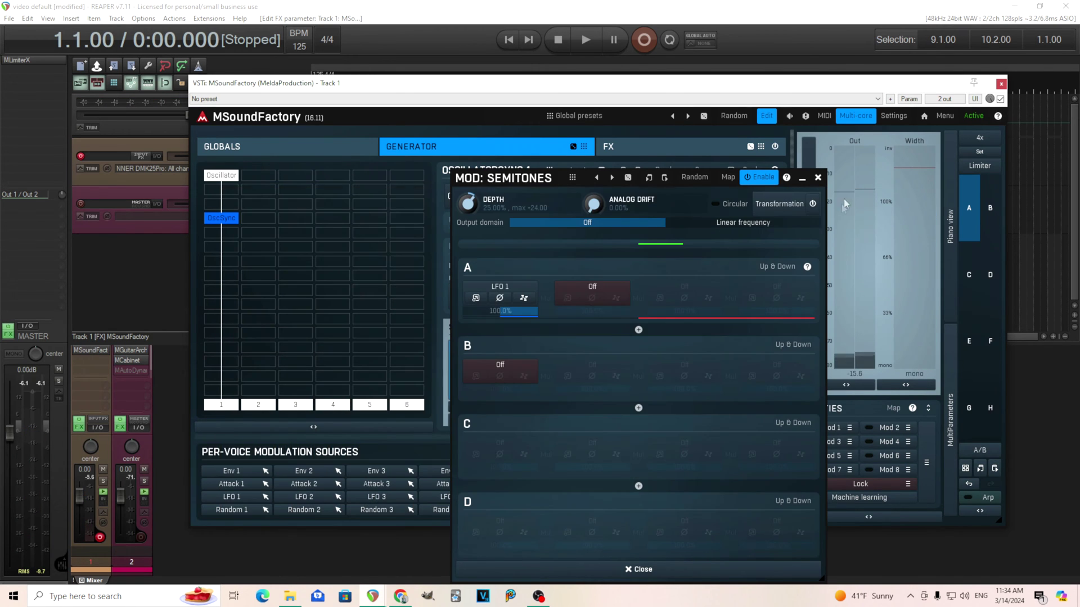
- Toggle the Semitones modulation off and on to compare, then reopen LFO 1
{"action": "left_click", "coordinate": [762, 178]}
{"action": "left_click", "coordinate": [762, 179]}
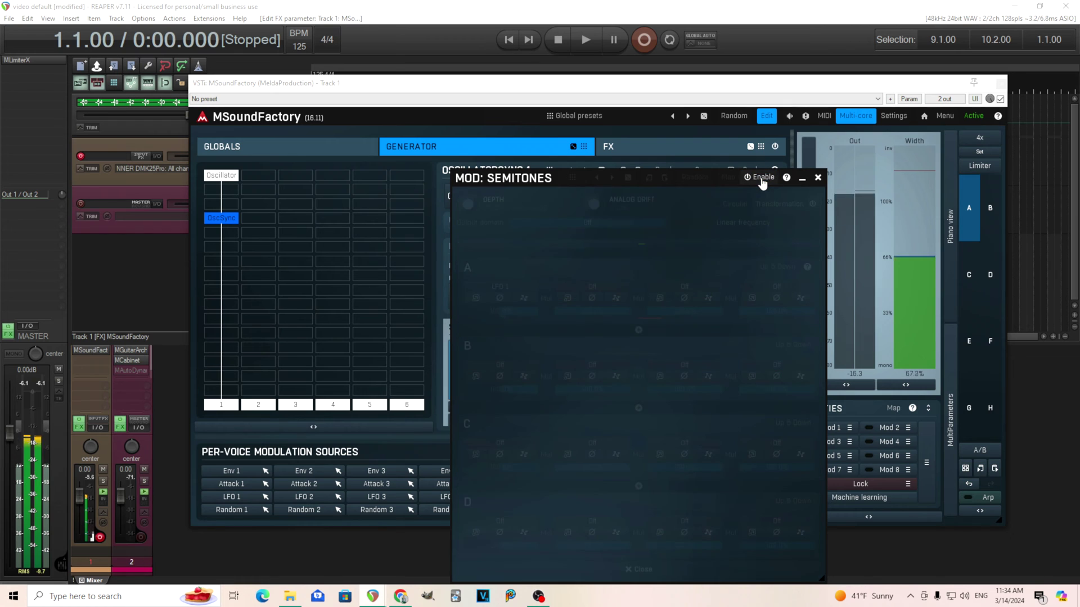
{"action": "left_click", "coordinate": [476, 298]}
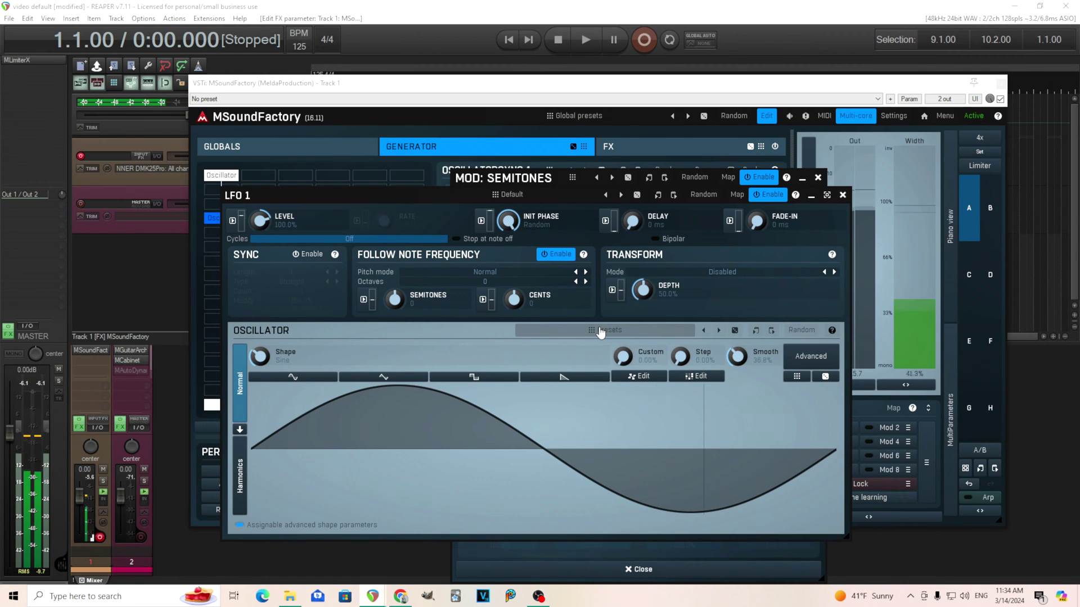
- Set LFO 1 to the Rectangle shape with Smooth at 0%, keeping the octave offset at 0
{"action": "left_click", "coordinate": [576, 282]}
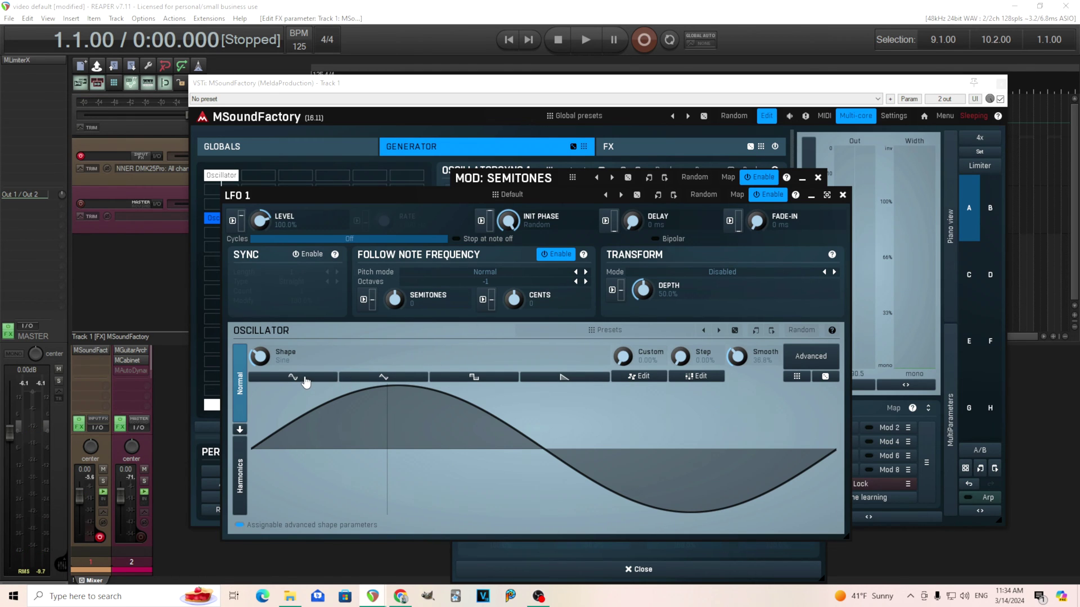
{"action": "left_click", "coordinate": [371, 378]}
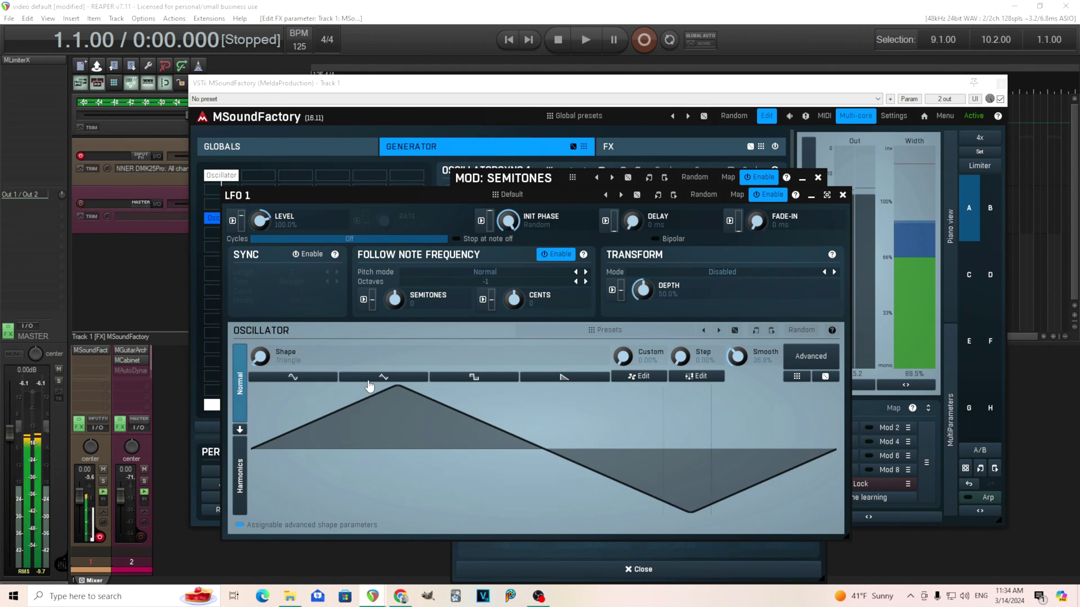
{"action": "left_click", "coordinate": [444, 378]}
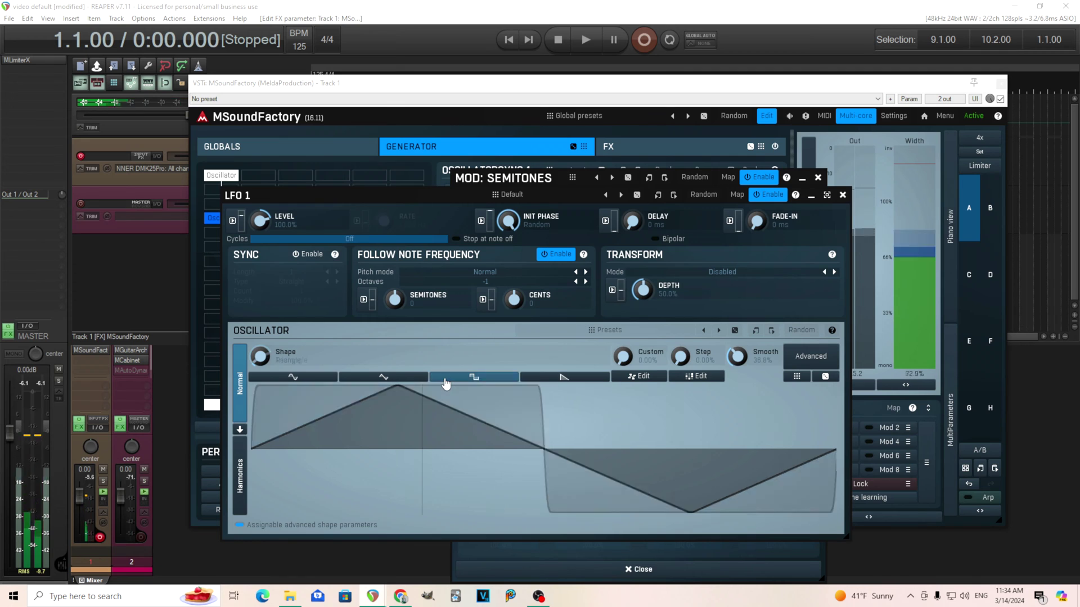
{"action": "left_click", "coordinate": [540, 383]}
{"action": "left_click", "coordinate": [496, 381]}
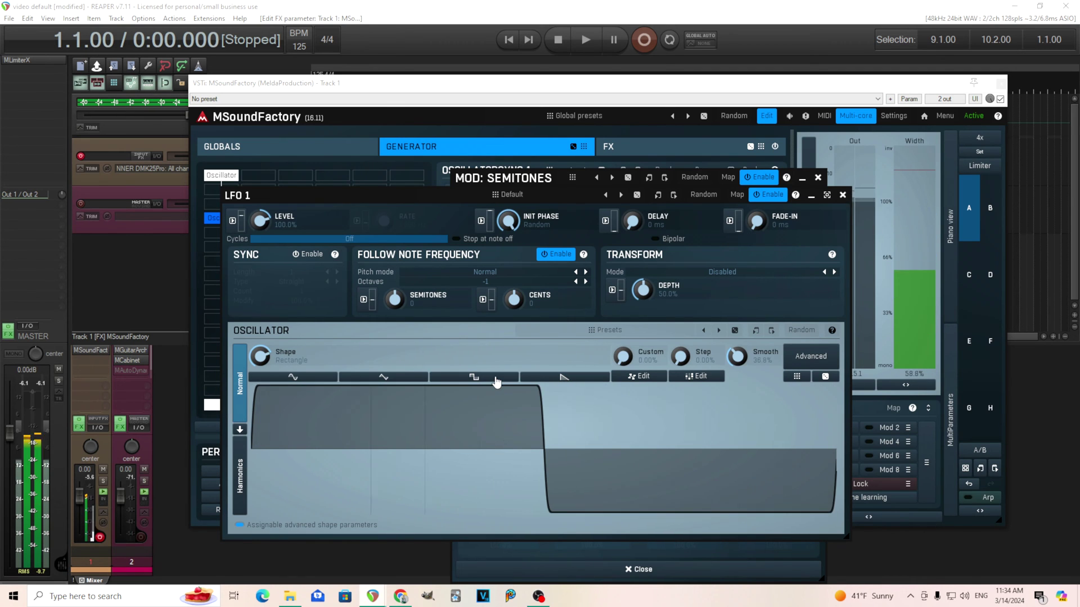
{"action": "double_click", "coordinate": [738, 357]}
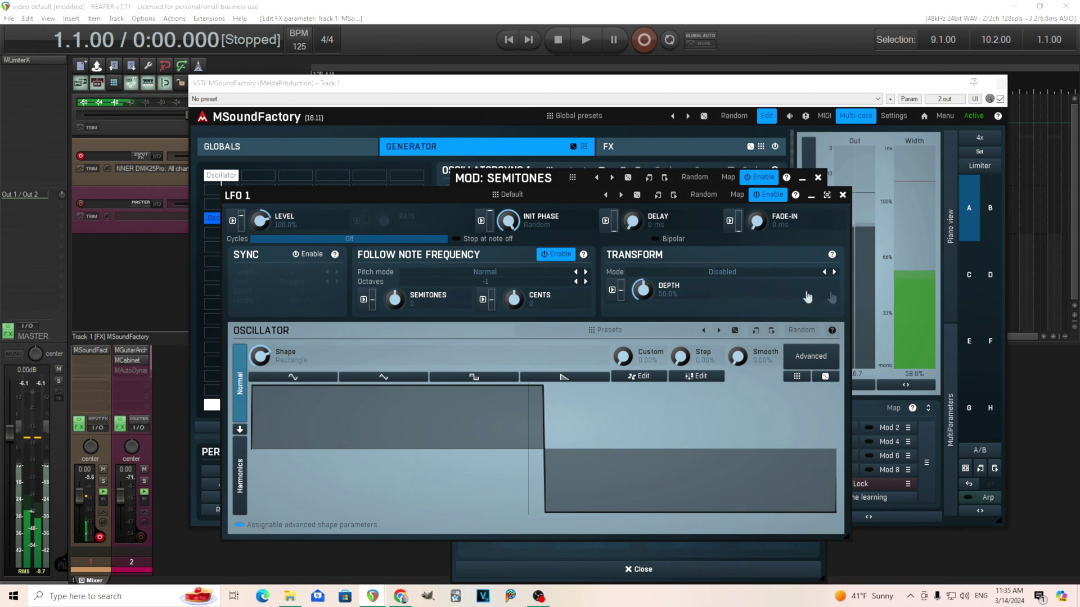
{"action": "left_click", "coordinate": [585, 282]}
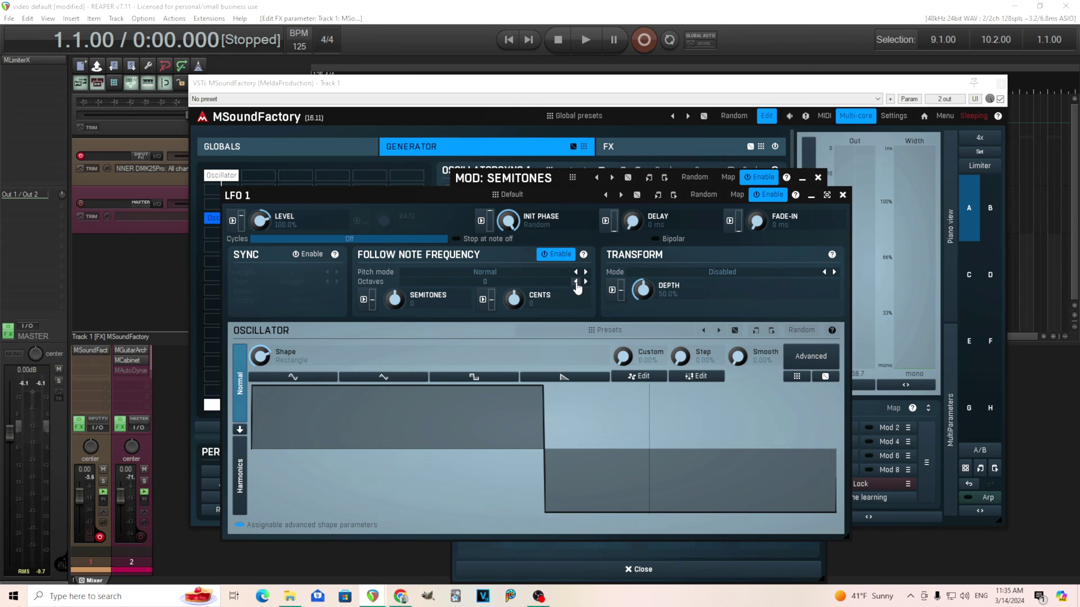
- Drop LFO 1's note-follow to -1 octave and set its semitones to +5
{"action": "left_click", "coordinate": [575, 281]}
{"action": "left_click", "coordinate": [575, 281]}
{"action": "double_click", "coordinate": [396, 298]}
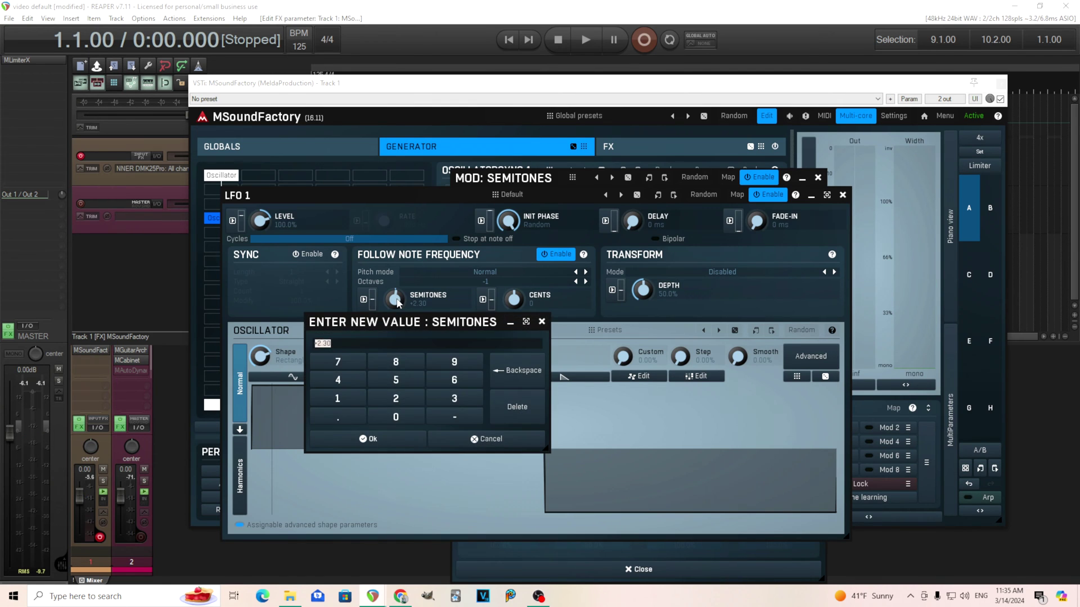
{"action": "left_click", "coordinate": [402, 387]}
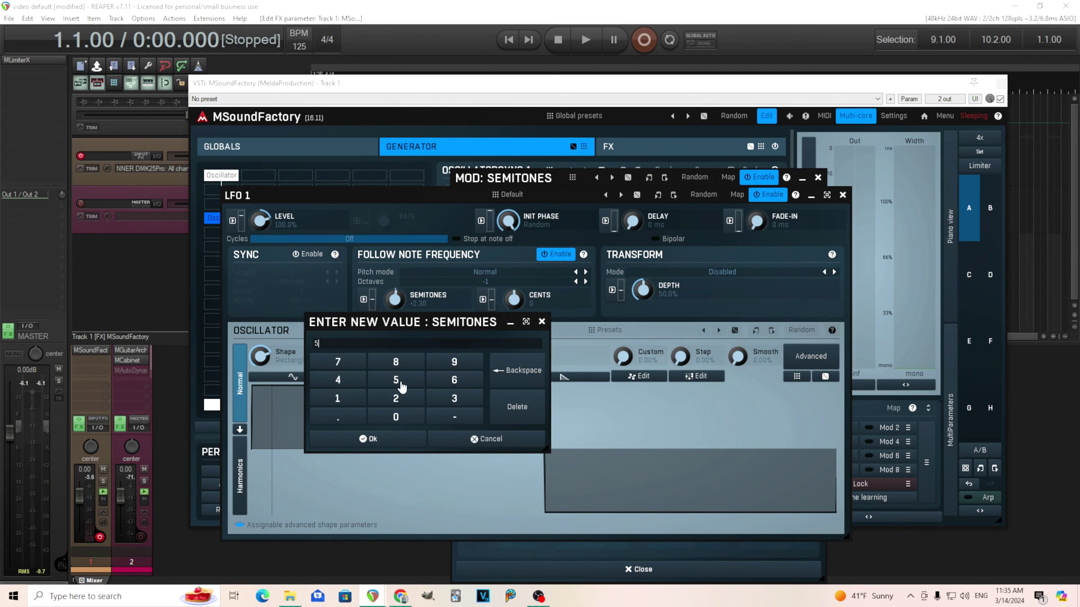
{"action": "left_click", "coordinate": [394, 433]}
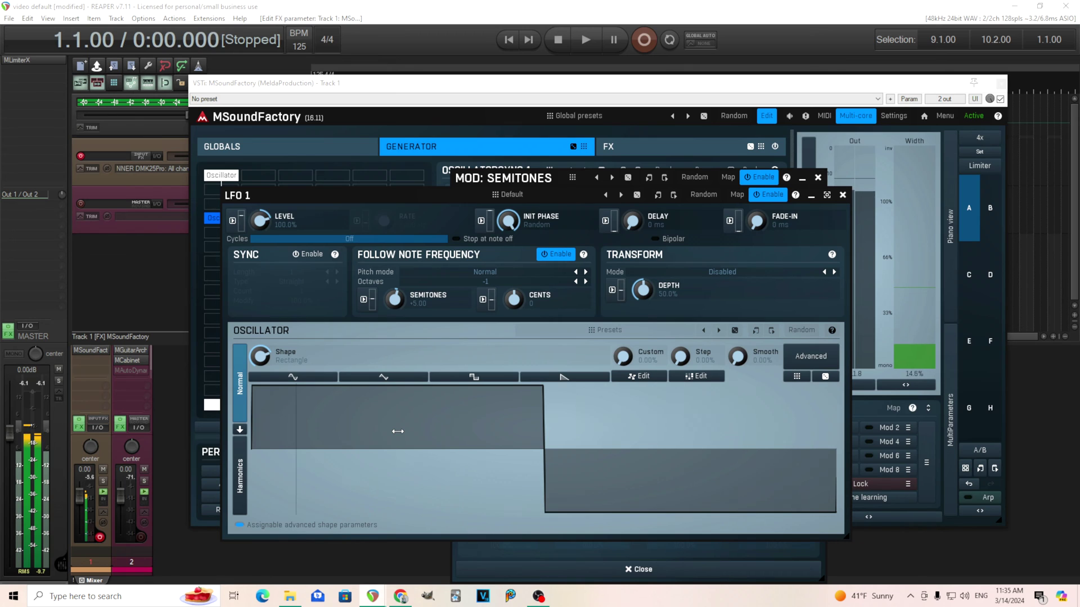
- Try +7 semitones on LFO 1, then set it back to +5
{"action": "double_click", "coordinate": [395, 298]}
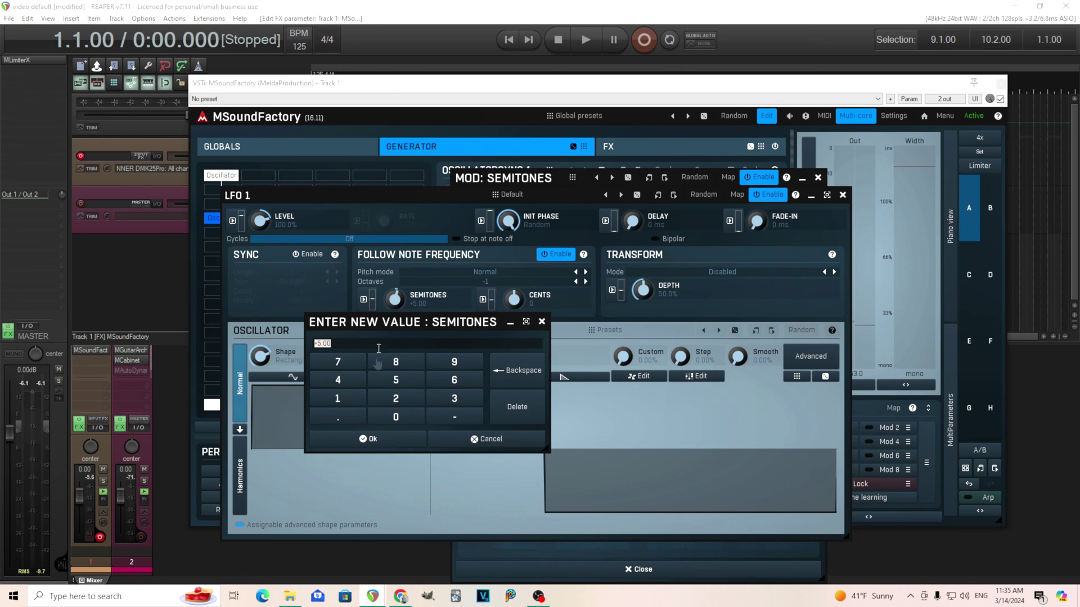
{"action": "left_click", "coordinate": [345, 365]}
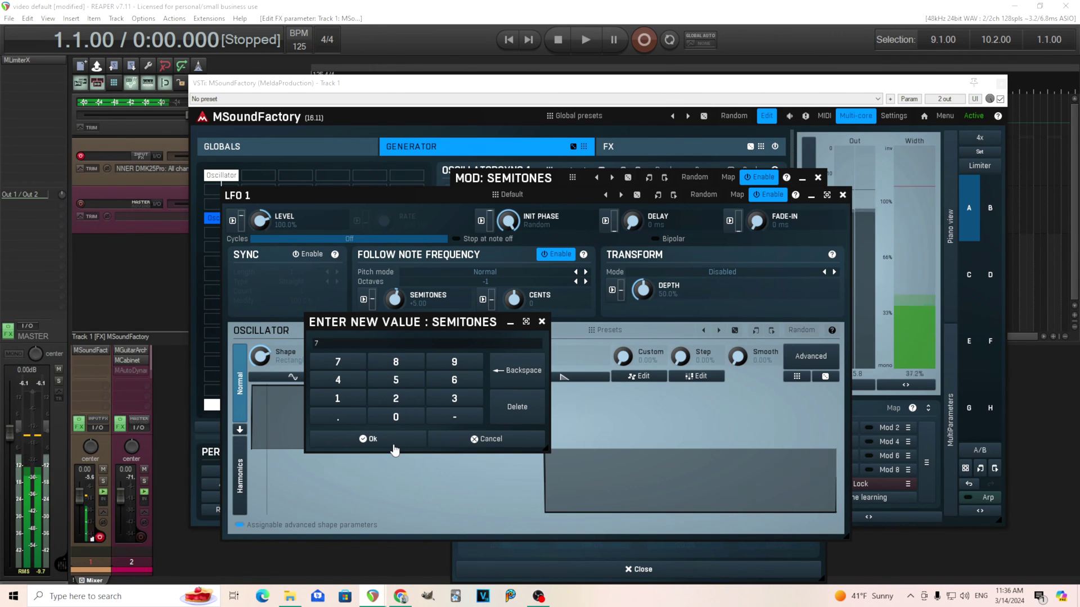
{"action": "left_click", "coordinate": [393, 445]}
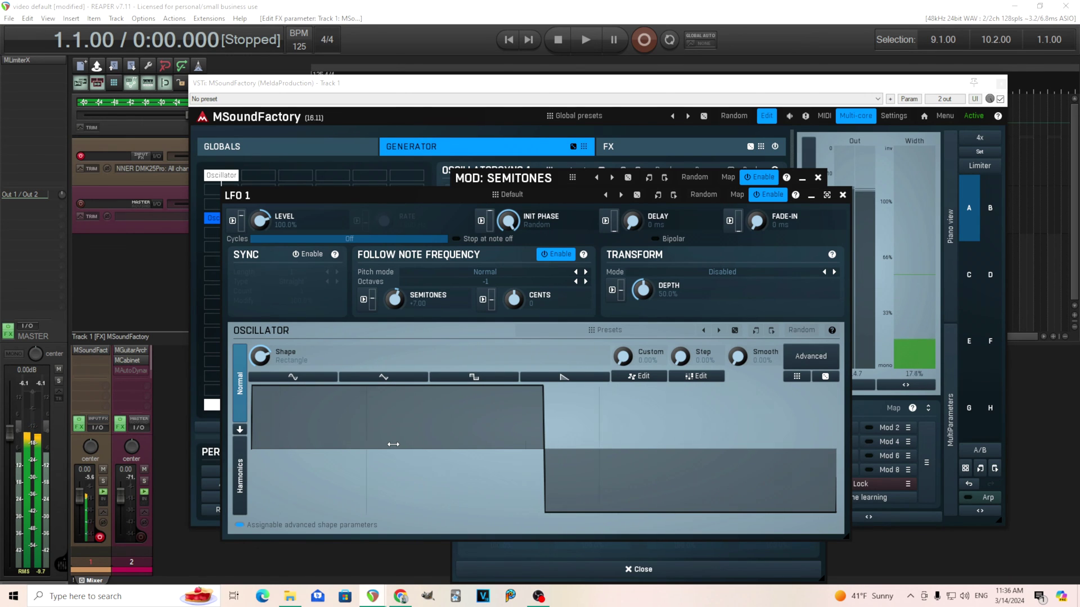
{"action": "double_click", "coordinate": [395, 299]}
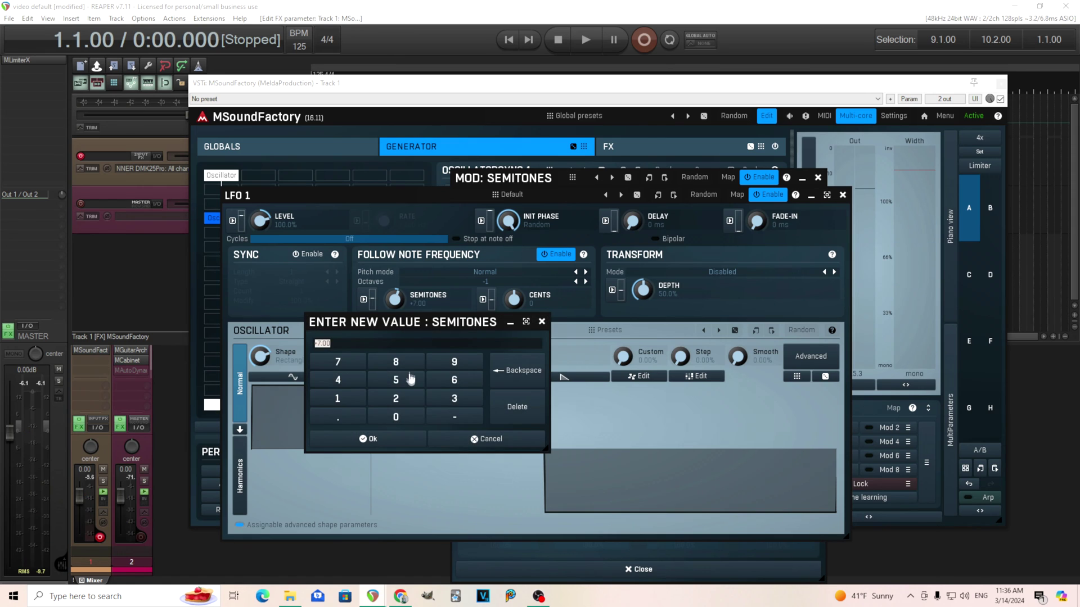
{"action": "left_click", "coordinate": [406, 374]}
{"action": "left_click", "coordinate": [397, 445]}
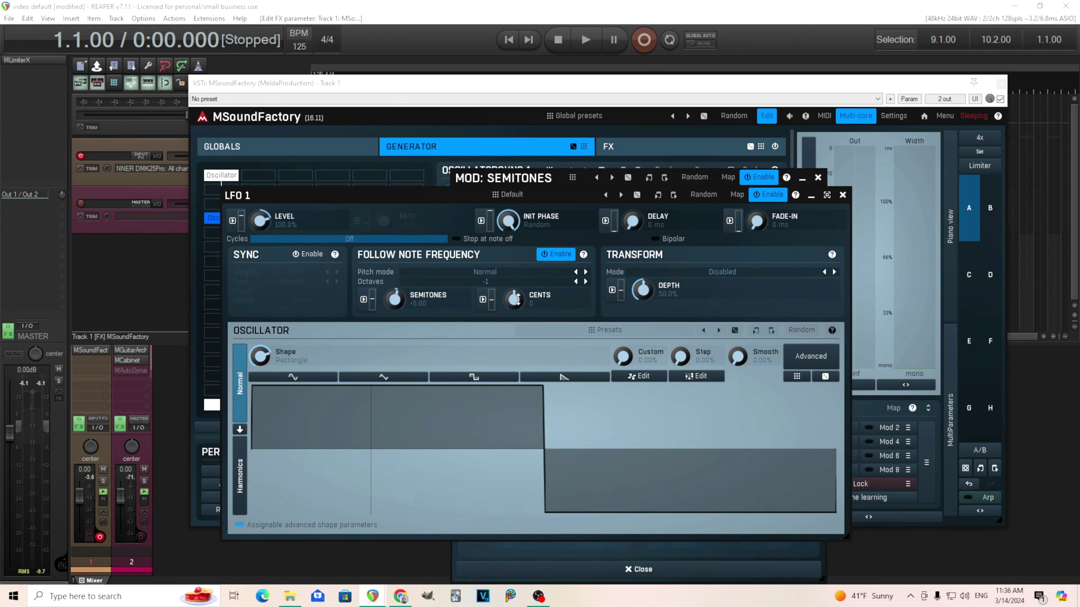
- Audition raised LFO 1 cents, reset cents to 0, and bring fade-in back to 0 ms
{"action": "left_click_drag", "start_coordinate": [516, 299], "coordinate": [516, 322]}
{"action": "double_click", "coordinate": [514, 291]}
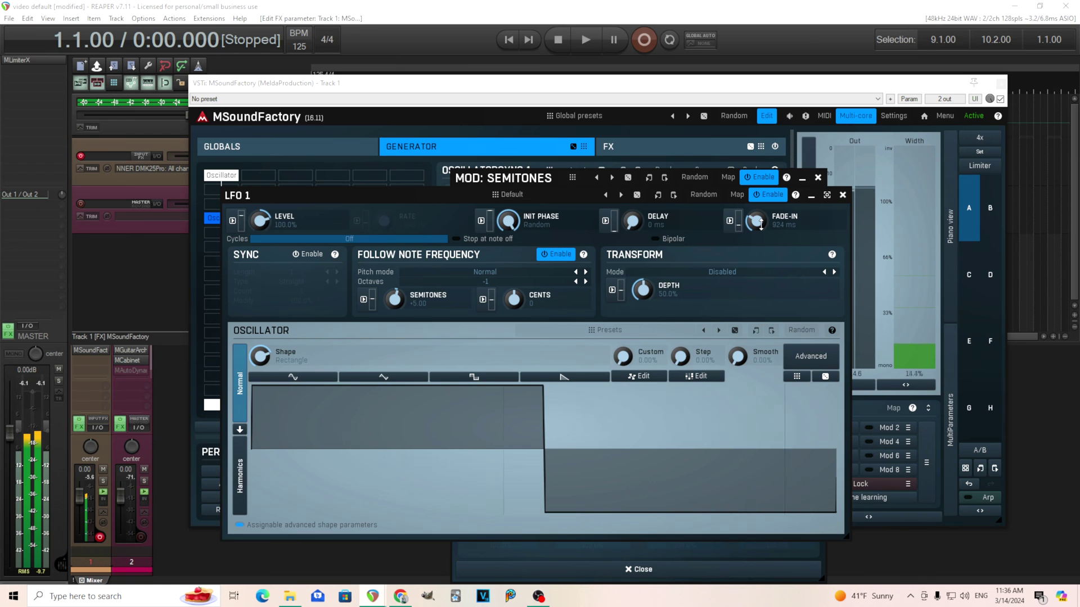
{"action": "scroll", "coordinate": [756, 221], "scroll_direction": "up", "scroll_amount": 3}
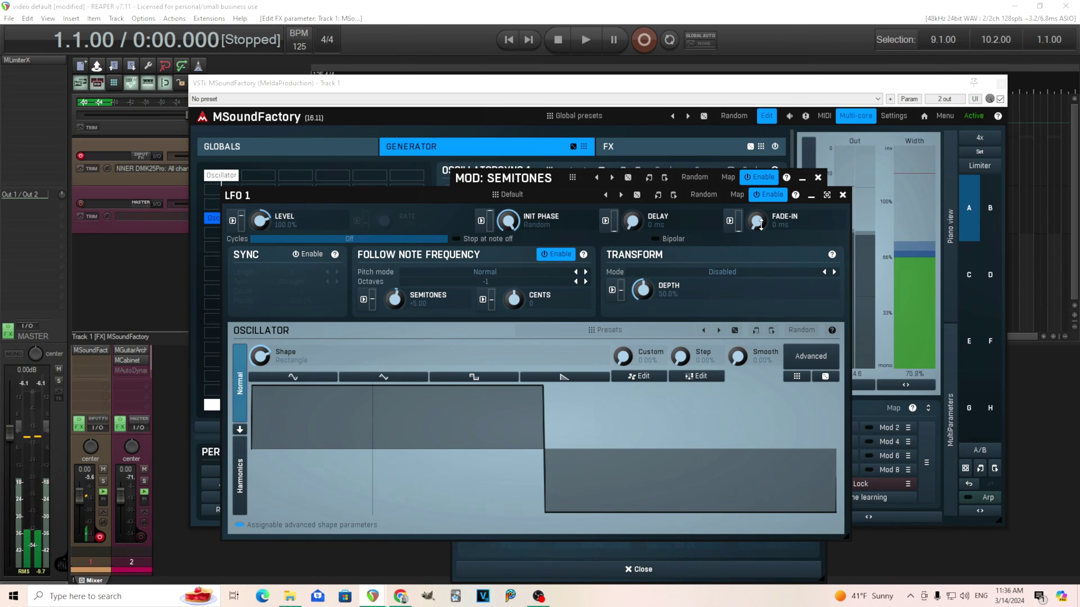
{"action": "left_click_drag", "start_coordinate": [761, 223], "coordinate": [754, 289]}
- Set LFO 1's Transform Mode to PWM and raise its depth to widen the pulse
{"action": "left_click", "coordinate": [754, 281]}
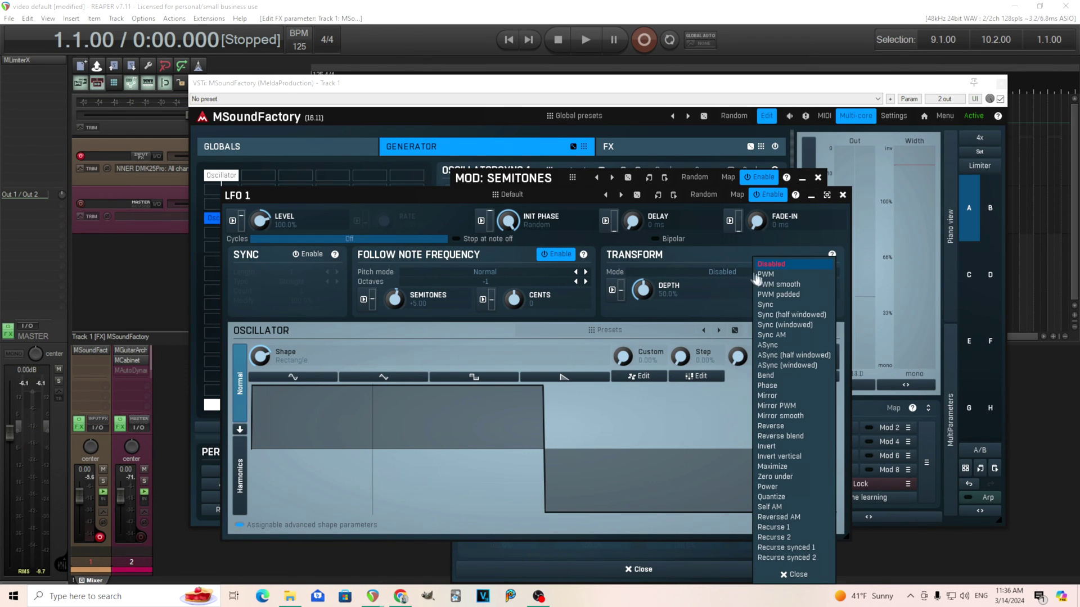
{"action": "left_click", "coordinate": [770, 280]}
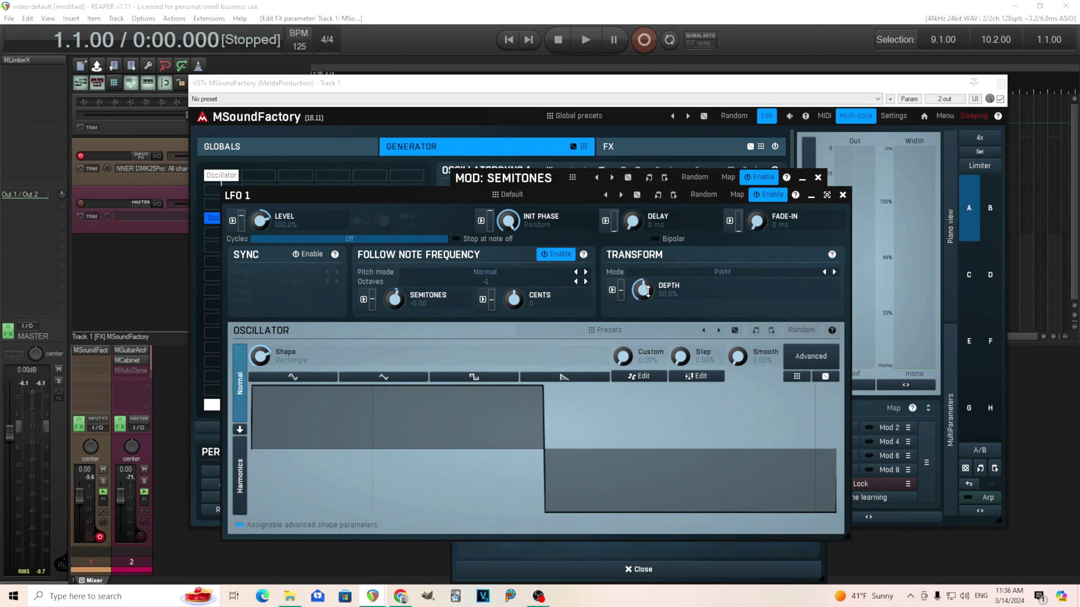
{"action": "left_click_drag", "start_coordinate": [647, 291], "coordinate": [647, 269]}
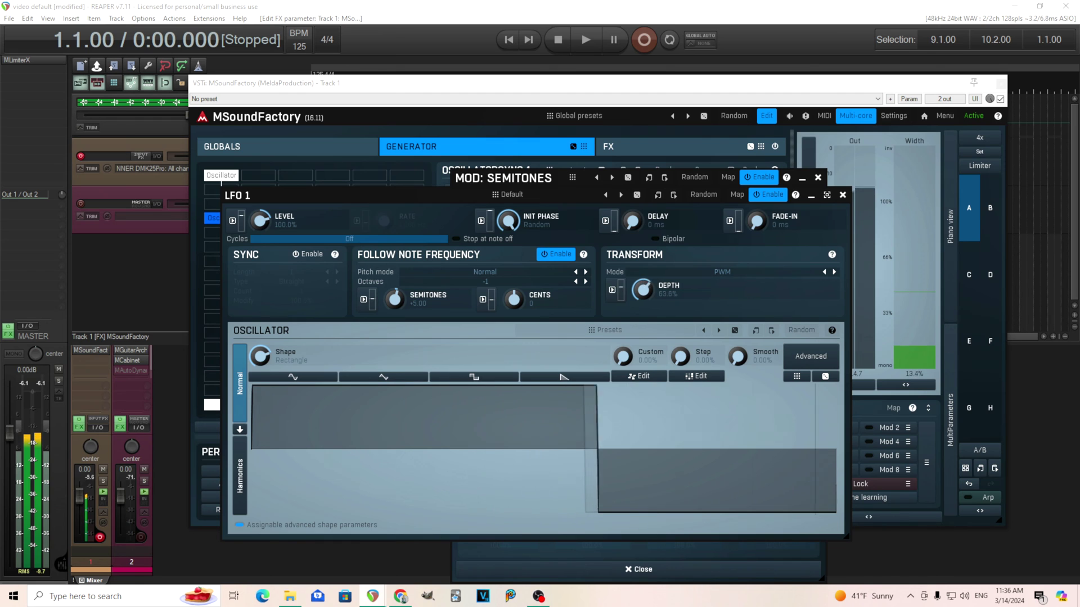
- Close the LFO 1 and modulation windows and show OscillatorSync 1 in its own window
{"action": "left_click", "coordinate": [809, 176]}
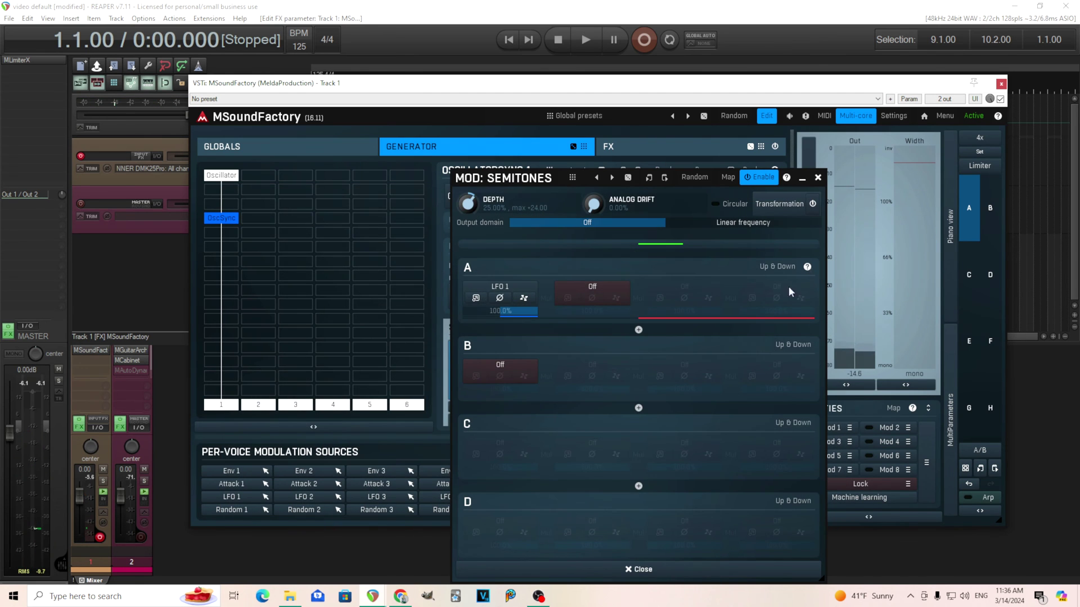
{"action": "left_click", "coordinate": [818, 178]}
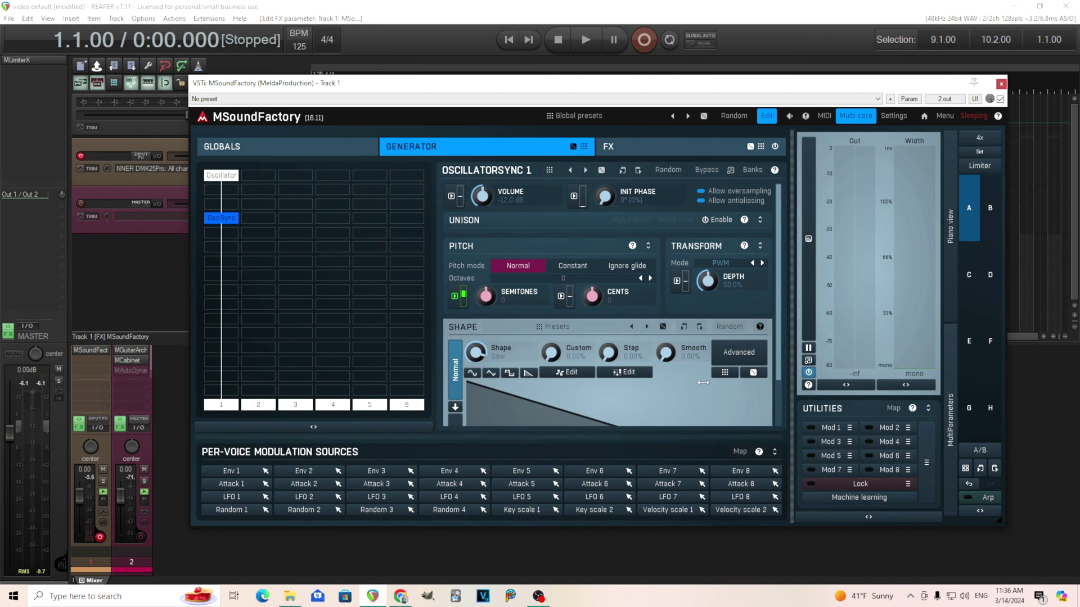
{"action": "left_click", "coordinate": [731, 171]}
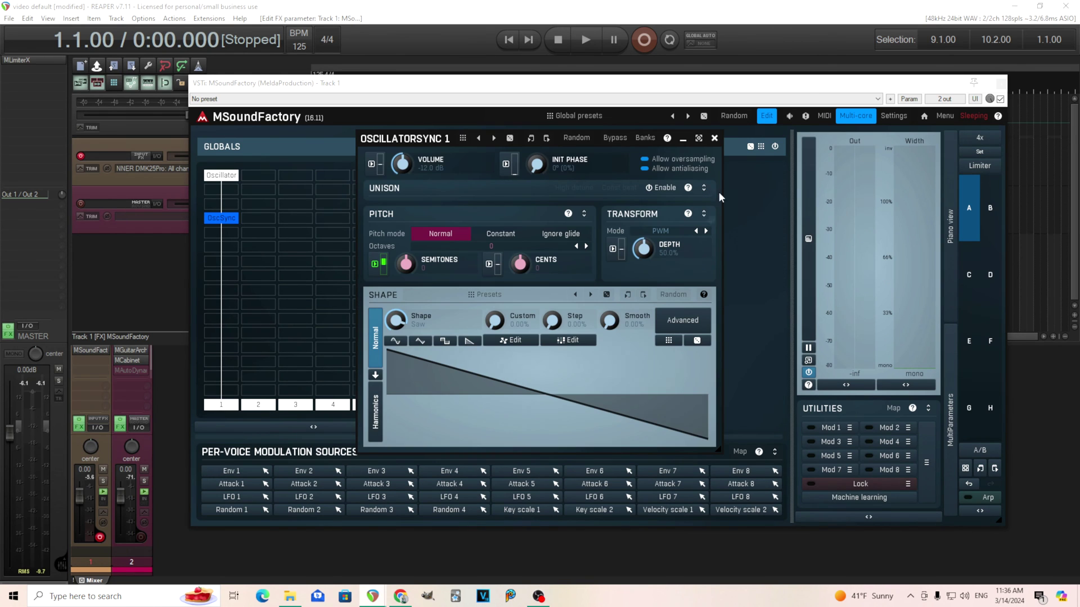
- Audition the Rectangle oscillator shape, reset pulse width to 50%, return to Saw, and reopen Semitones modulation
{"action": "left_click", "coordinate": [446, 341]}
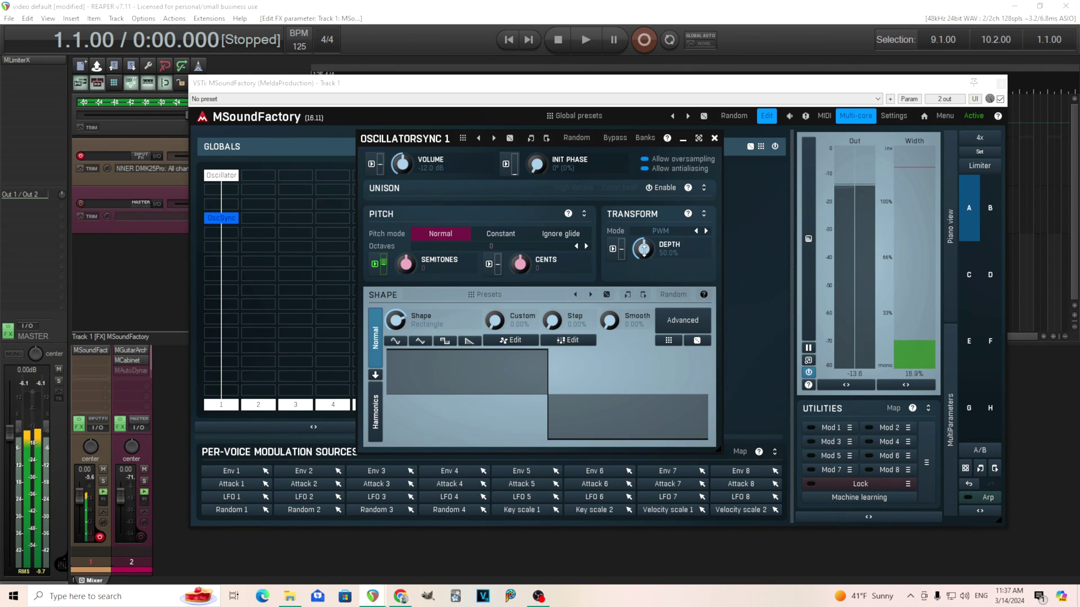
{"action": "left_click_drag", "start_coordinate": [642, 248], "coordinate": [643, 281]}
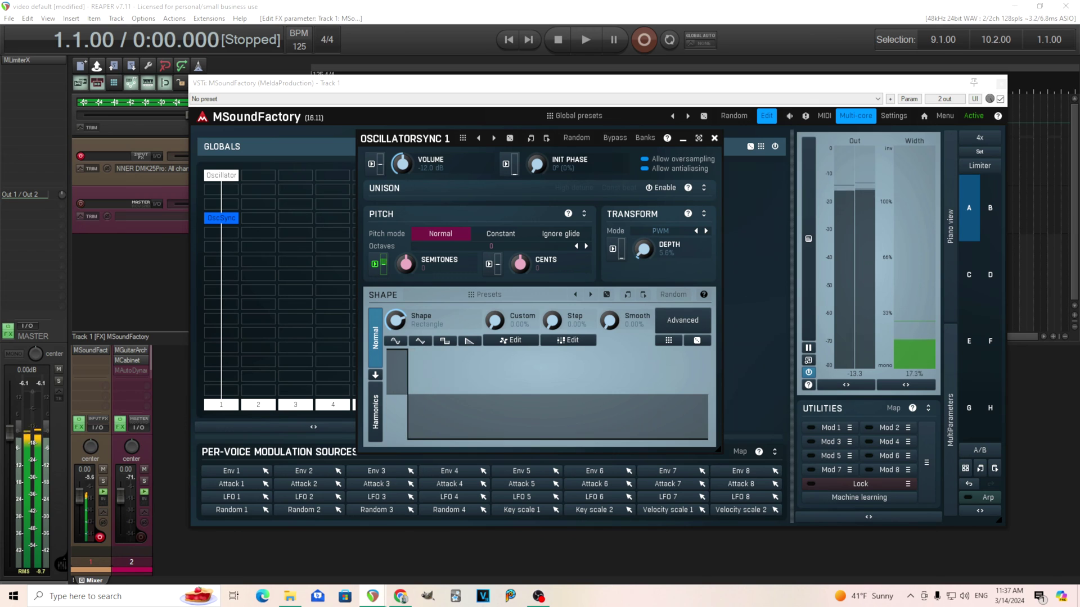
{"action": "double_click", "coordinate": [642, 248]}
{"action": "left_click", "coordinate": [470, 341]}
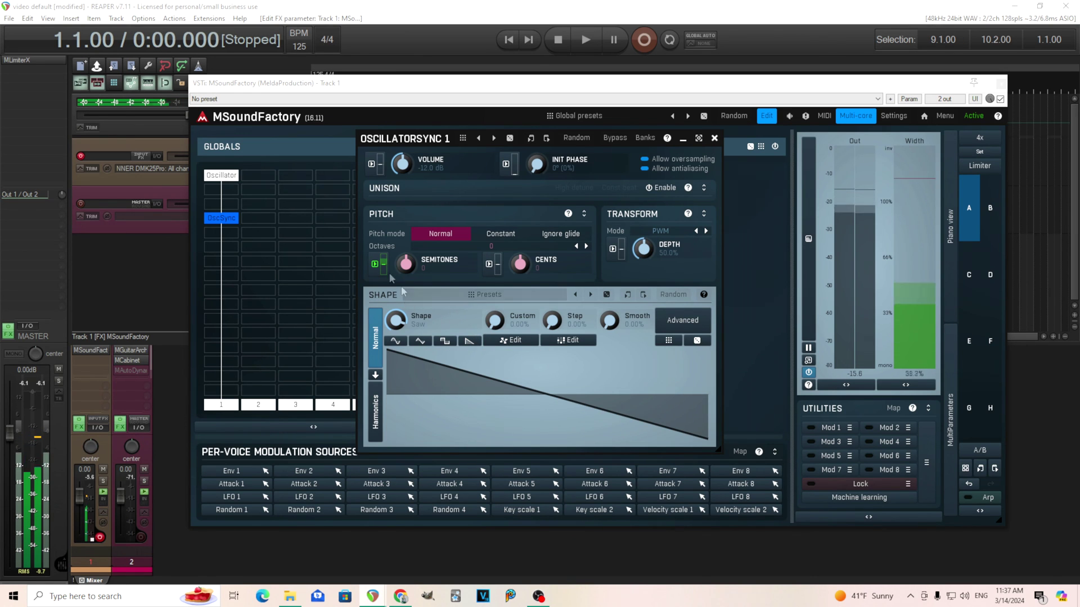
{"action": "left_click", "coordinate": [375, 264]}
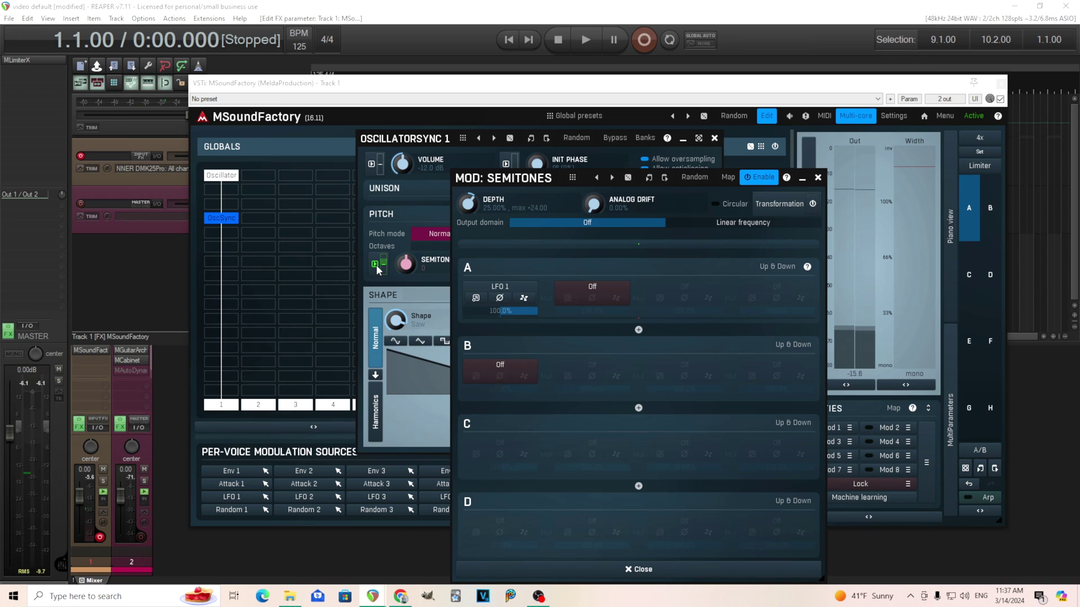
- Open LFO 1's editor and audition its level at 42.4% before restoring it to 100%
{"action": "left_click", "coordinate": [475, 299]}
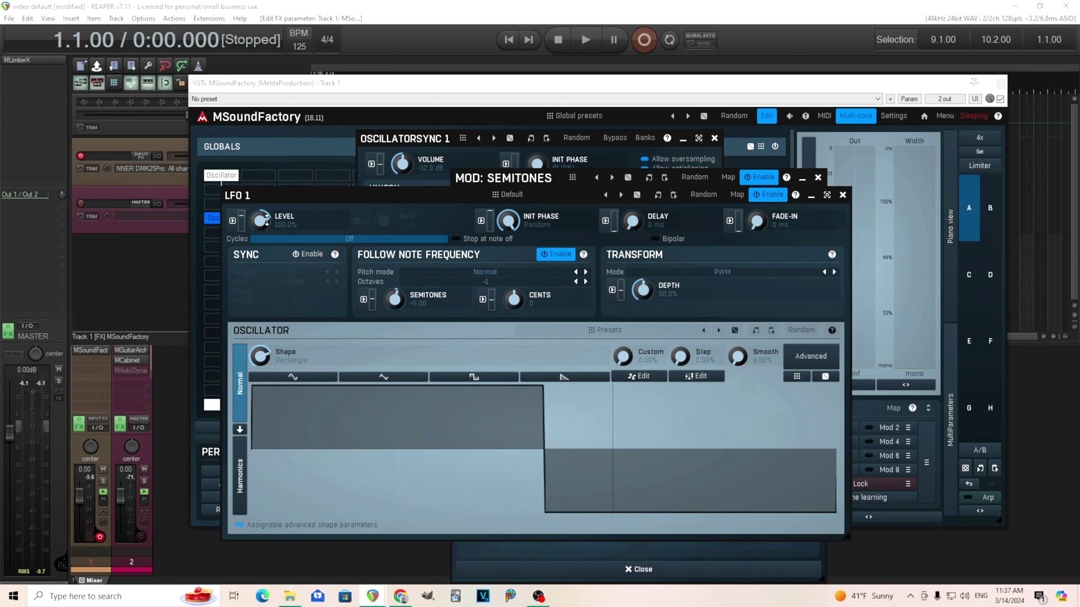
{"action": "left_click_drag", "start_coordinate": [267, 221], "coordinate": [267, 253]}
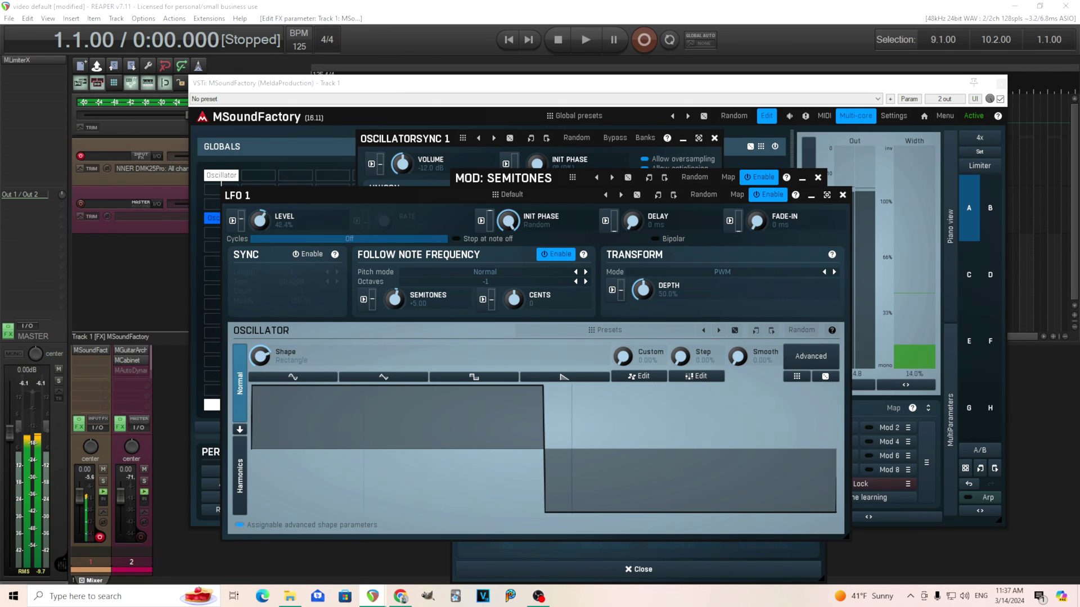
{"action": "left_click_drag", "start_coordinate": [266, 253], "coordinate": [266, 222]}
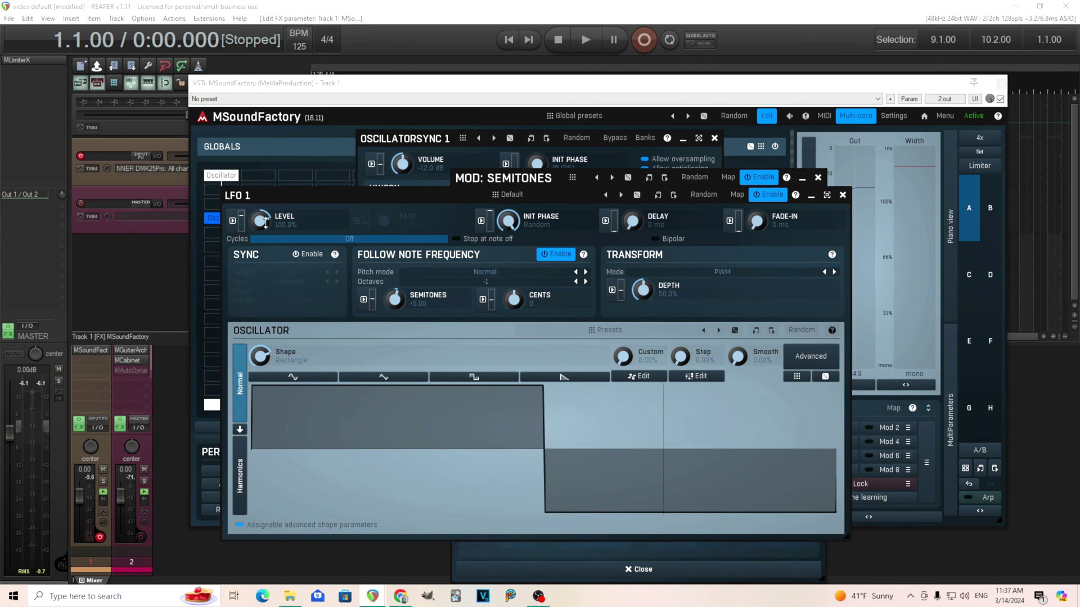
- Set LFO 1's level to exactly 0%
{"action": "double_click", "coordinate": [263, 220]}
{"action": "left_click", "coordinate": [270, 352]}
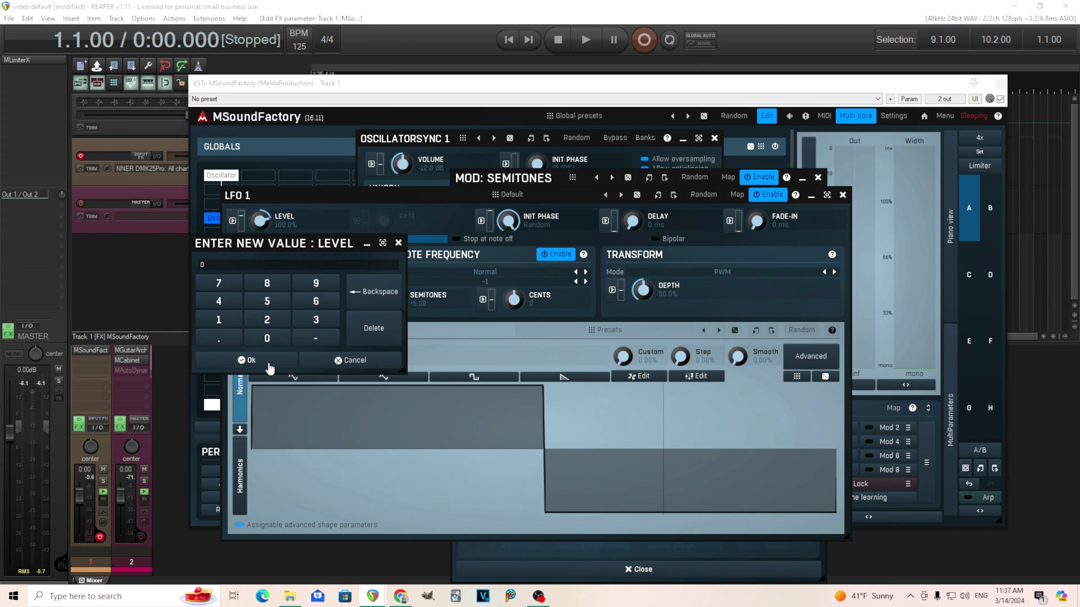
{"action": "left_click", "coordinate": [241, 359]}
- Modulate LFO 1's level from Modulation wheel CC#1 at 76.8% depth
{"action": "left_click", "coordinate": [234, 222]}
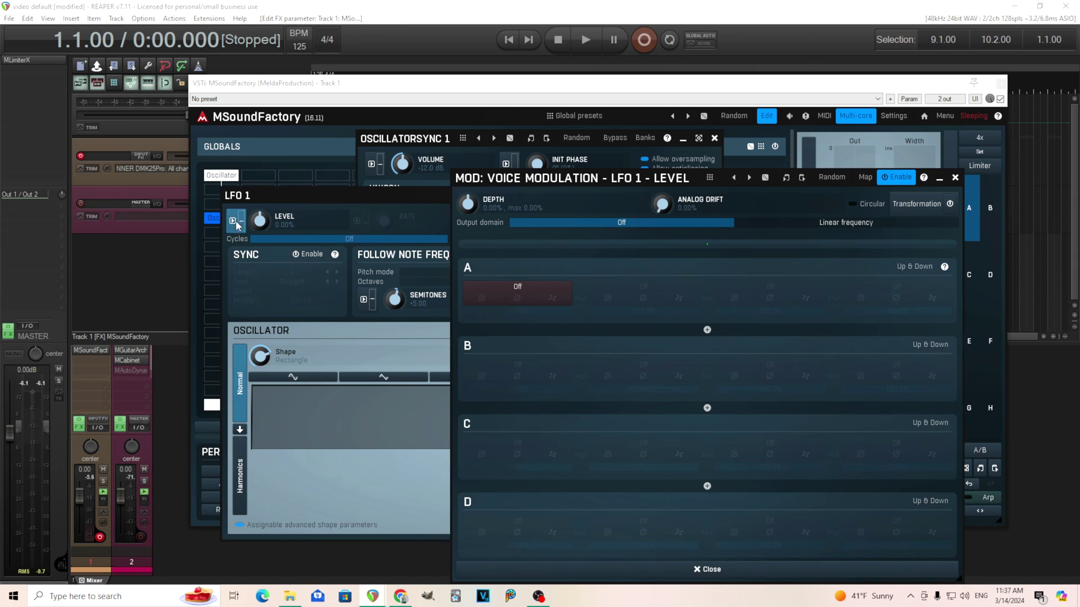
{"action": "left_click", "coordinate": [493, 295]}
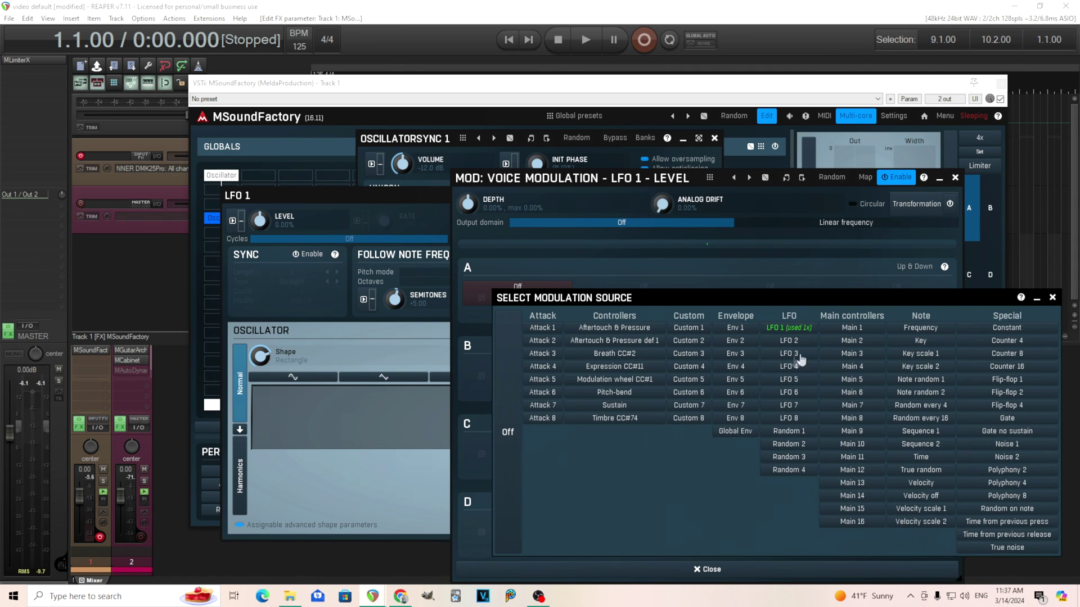
{"action": "left_click", "coordinate": [647, 382]}
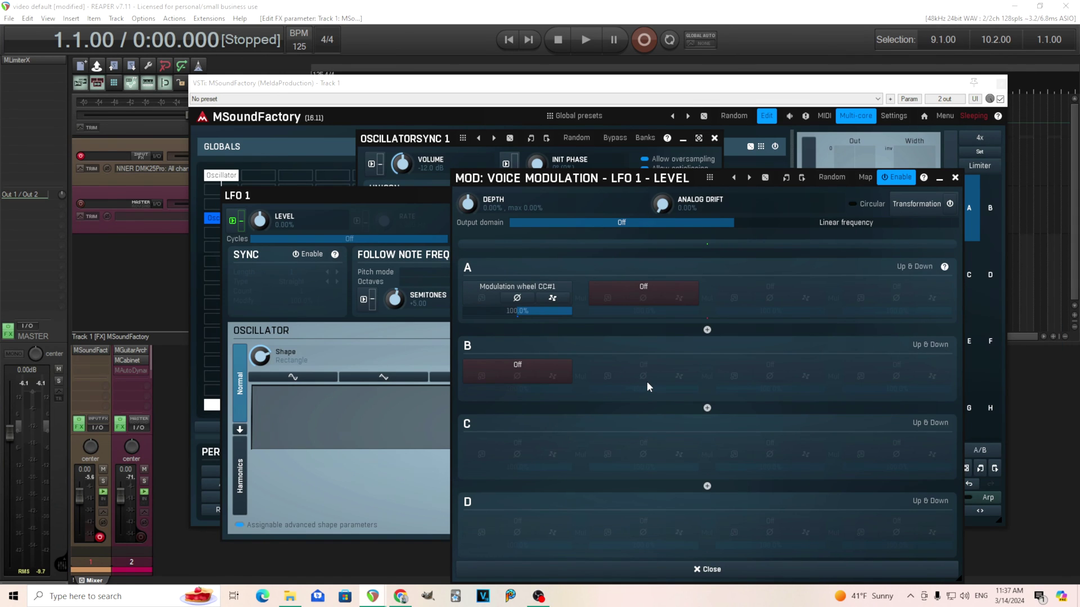
{"action": "left_click_drag", "start_coordinate": [467, 203], "coordinate": [467, 194]}
{"action": "left_click", "coordinate": [954, 177]}
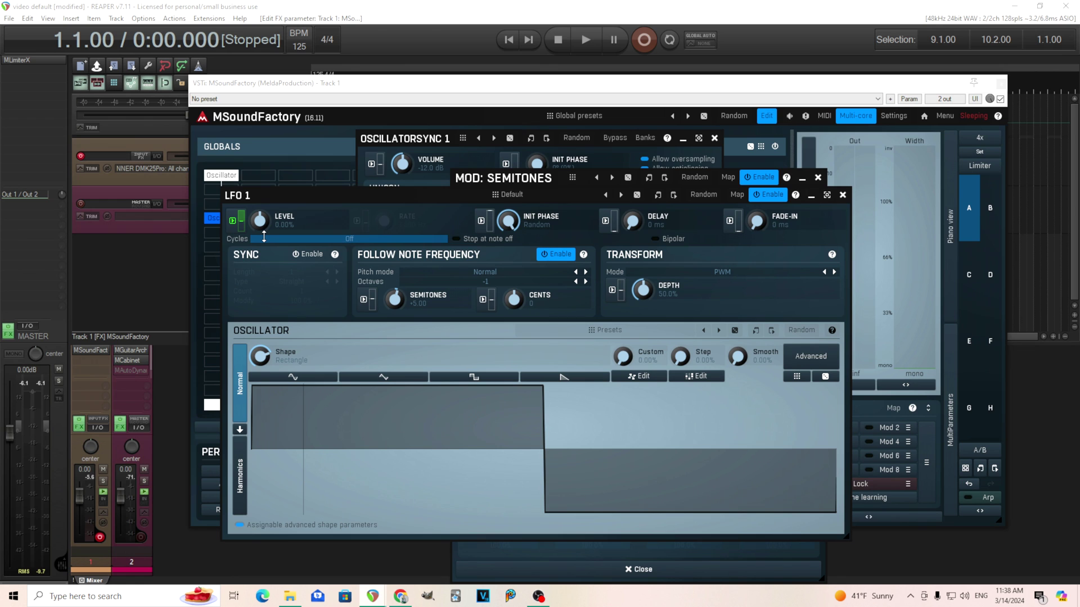
- Recheck the LFO 1 editor from slot A, then close both LFO 1 and MOD: SEMITONES windows
{"action": "left_click", "coordinate": [843, 195]}
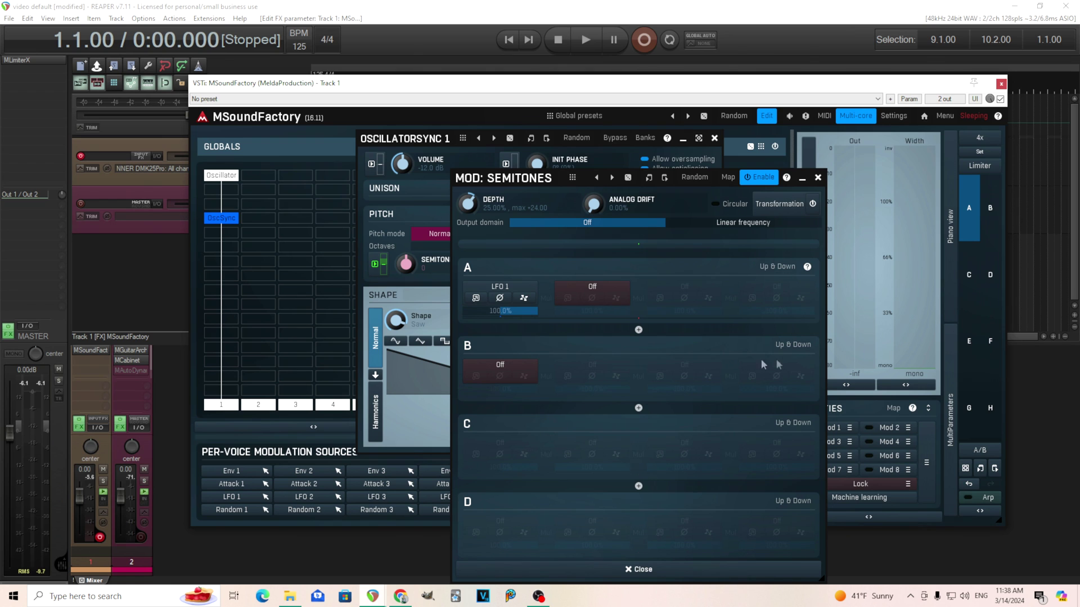
{"action": "left_click", "coordinate": [476, 299]}
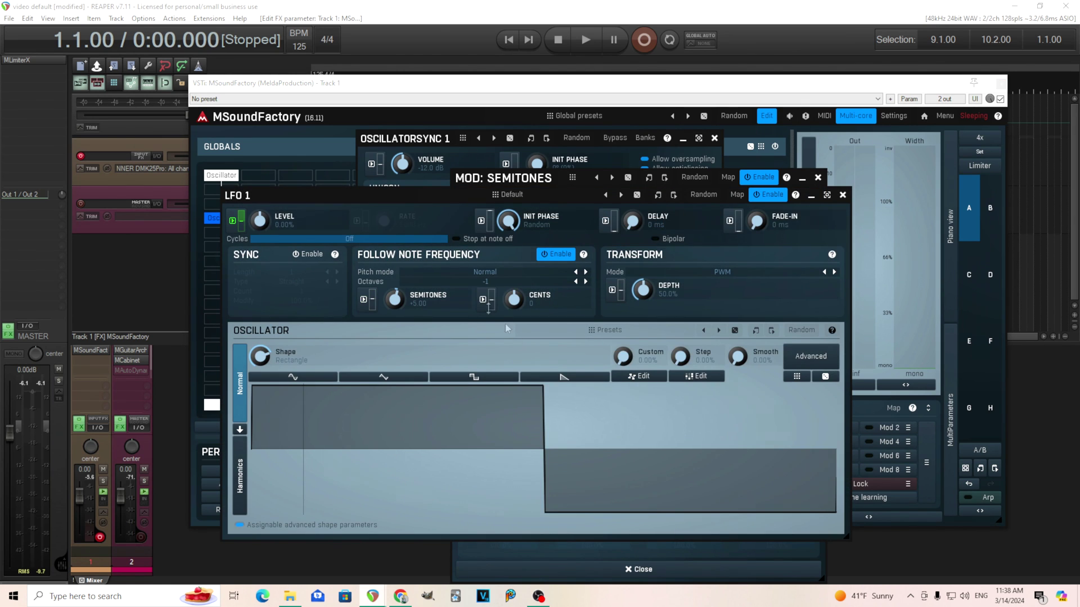
{"action": "left_click", "coordinate": [842, 194]}
{"action": "left_click", "coordinate": [818, 178]}
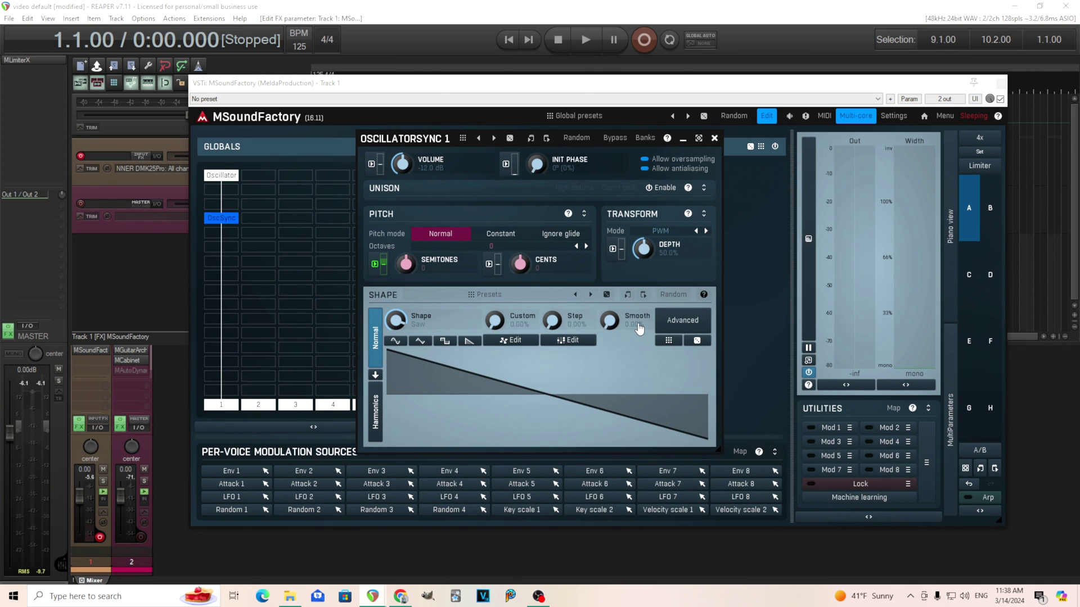